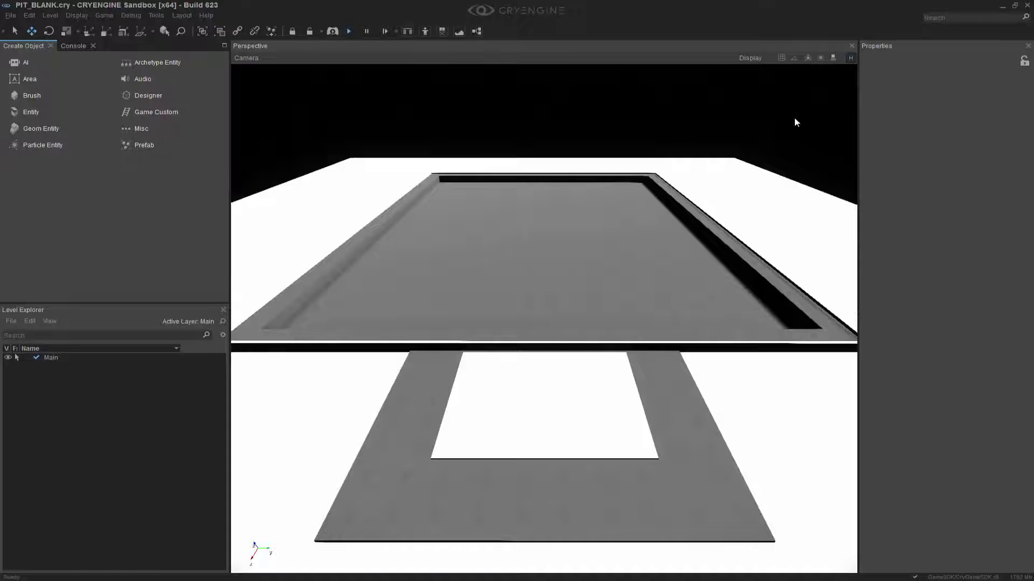
Start creating an area Shape and turn on snapping to geometry so its points land on the platform.
left_click(49, 78)
left_click(133, 127)
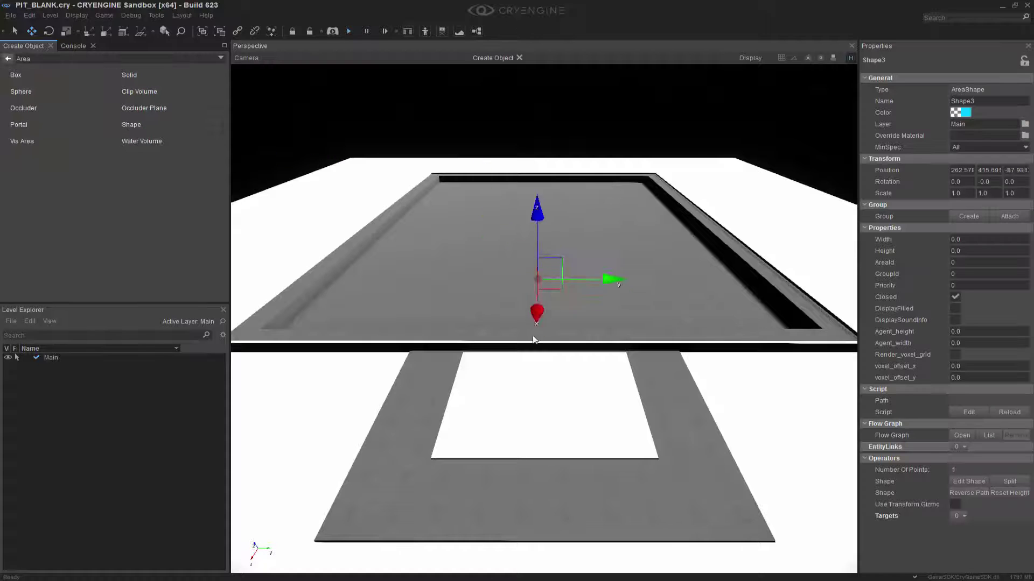
middle_click_drag(538, 358, 603, 350)
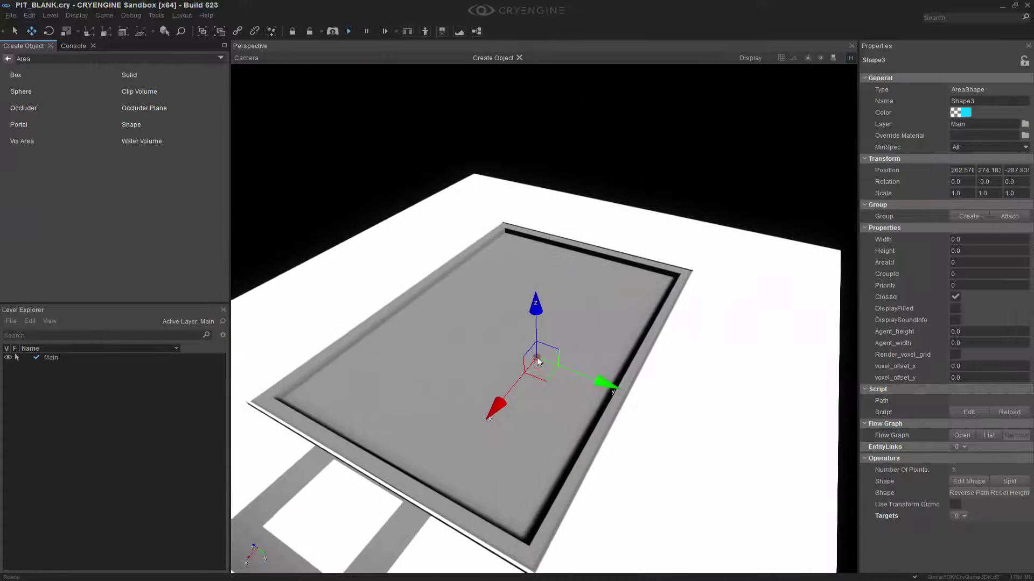
left_click(834, 58)
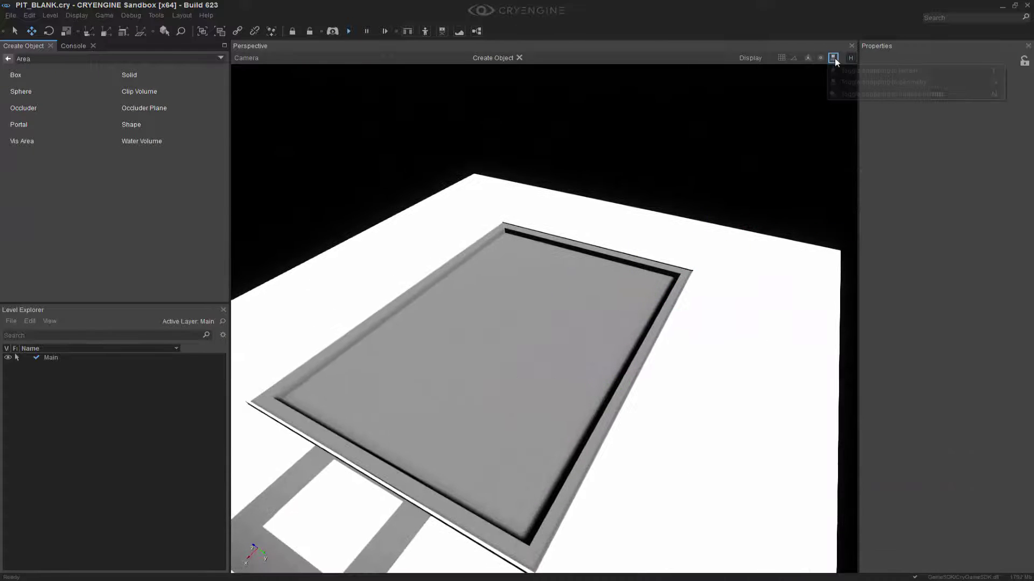
left_click(903, 84)
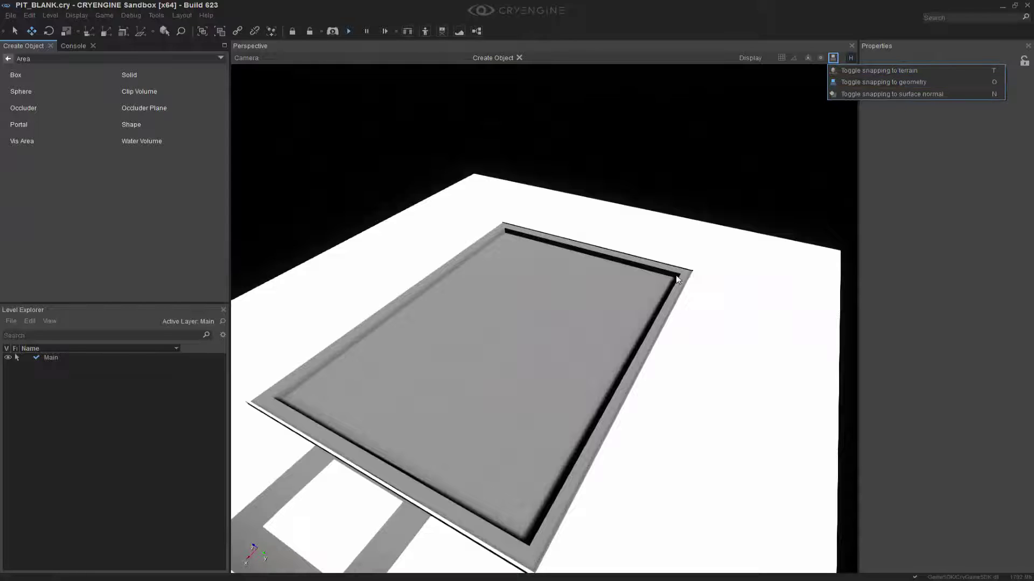
Draw a closed four-point area shape on the recessed floor of the large rectangular platform.
left_click(392, 359)
left_click(518, 248)
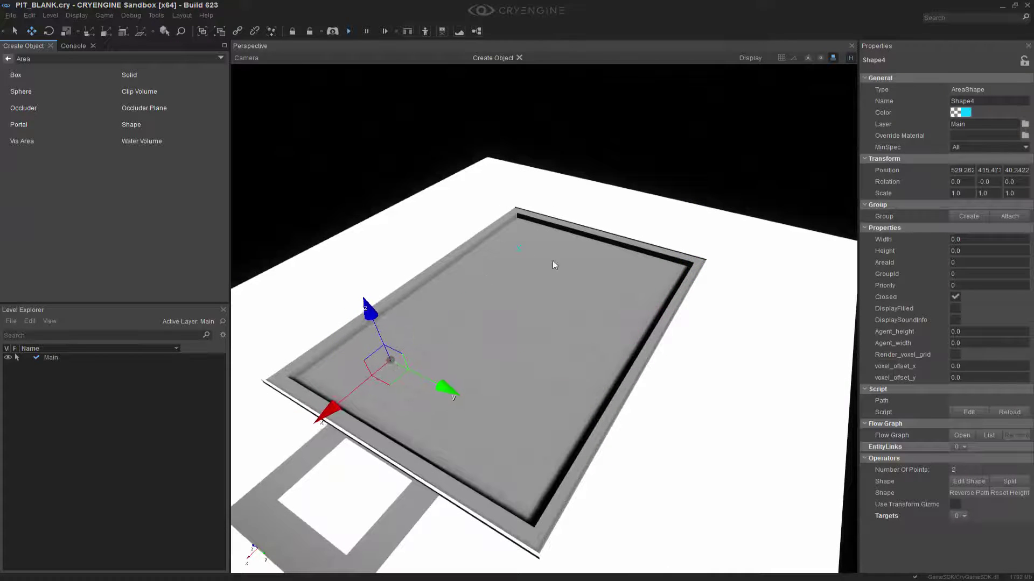
left_click(627, 280)
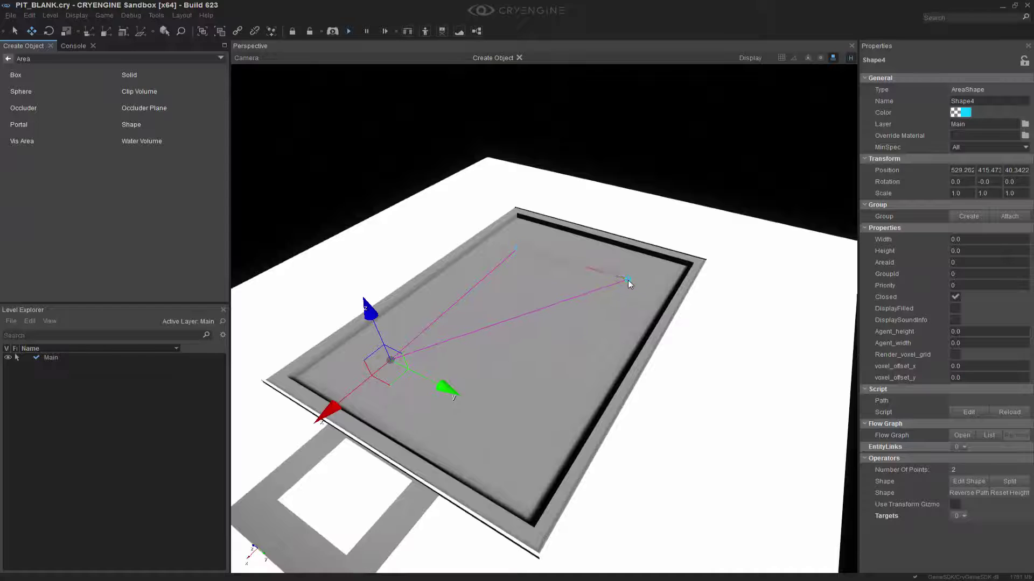
double_click(512, 425)
Set the area shape's height to 8.
right_click_drag(591, 425, 673, 329)
middle_click_drag(591, 425, 738, 251)
key("w")
right_click_drag(590, 425, 577, 381)
left_click(996, 251)
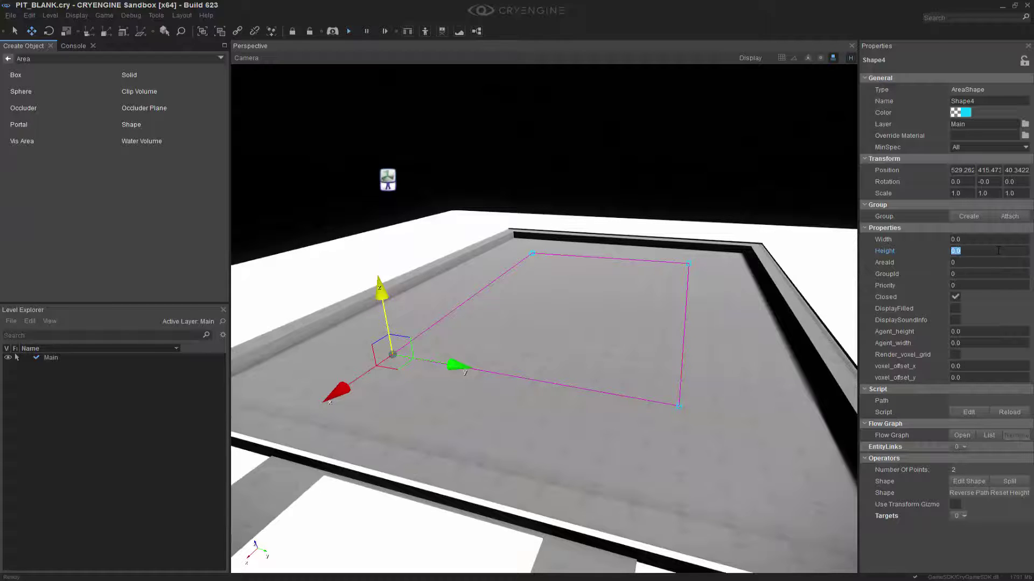
type("8")
key("Return")
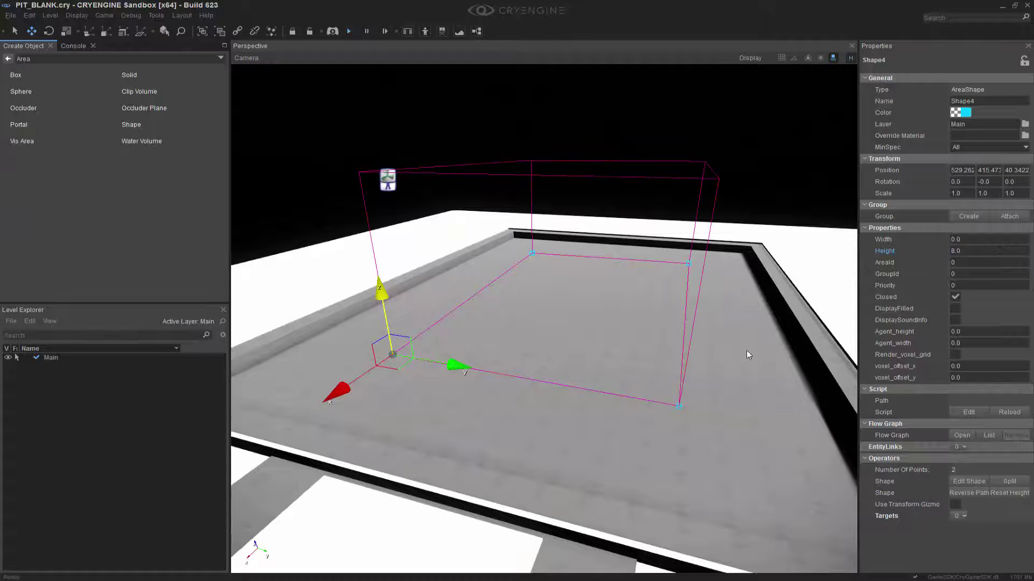
Turn on filled display for the area shape.
right_click_drag(744, 351, 739, 343)
middle_click_drag(739, 343, 740, 343)
right_click_drag(740, 347, 742, 349)
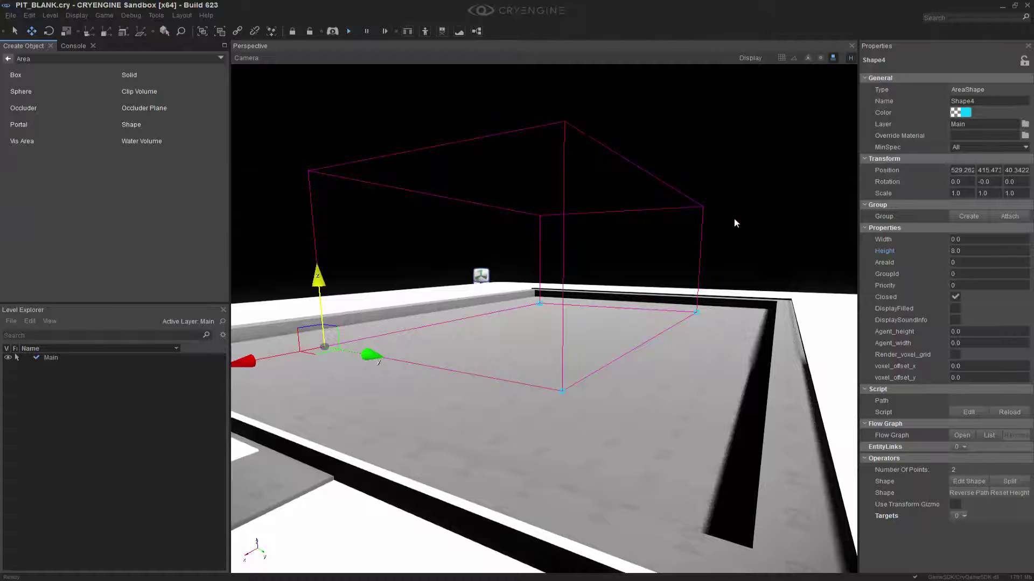
right_click_drag(732, 219, 734, 218)
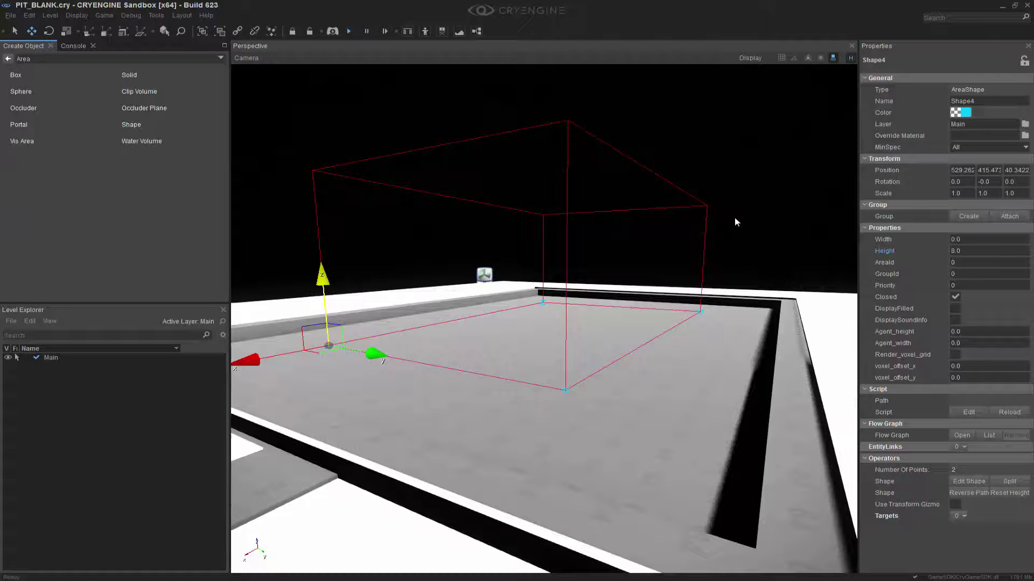
left_click(955, 310)
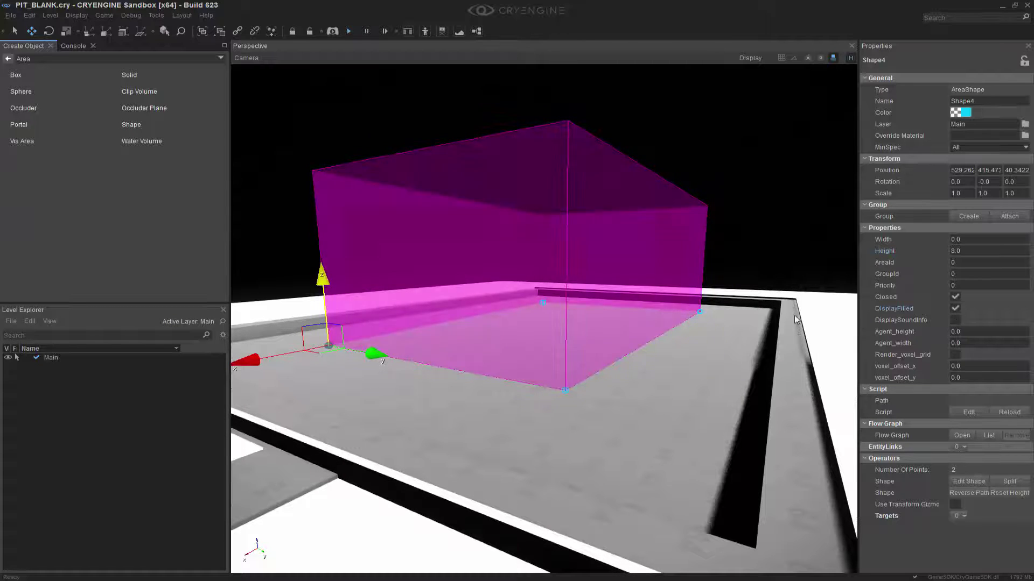
Rename the area shape as AmbientShape.
right_click_drag(758, 314, 758, 302)
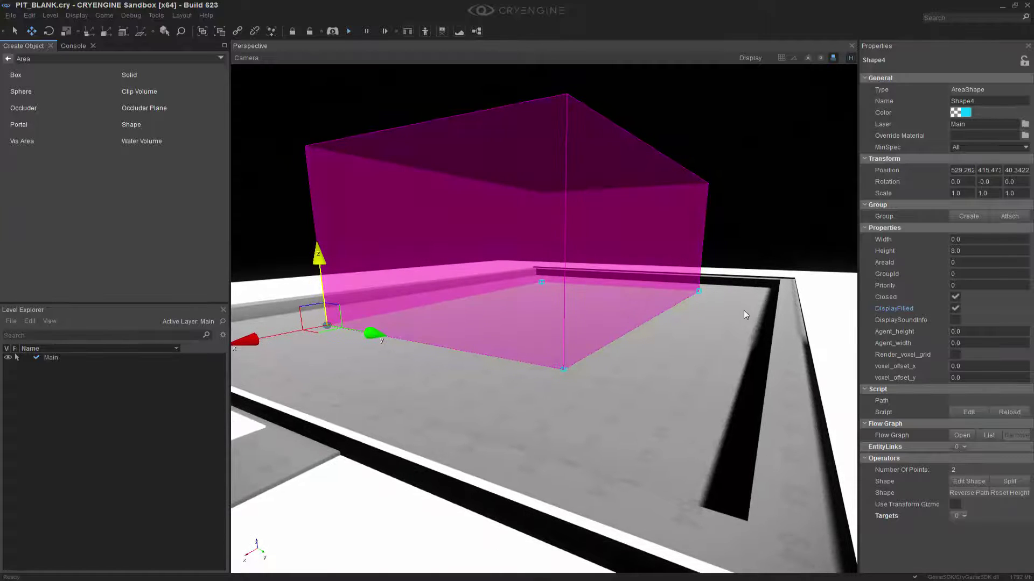
middle_click_drag(744, 307, 737, 278)
right_click_drag(744, 326, 744, 318)
left_click(980, 101)
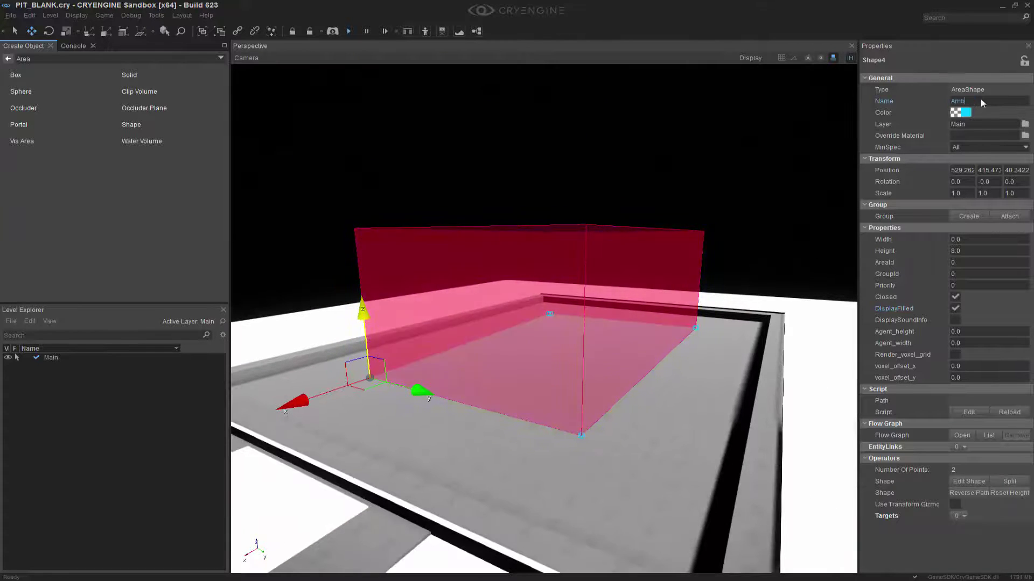
type("AmbientShape")
key("Return")
Deselect the shape and place an Audio Area Ambience entity on the white square beside the large platform.
right_click_drag(738, 144, 691, 271)
left_click(691, 272)
middle_click_drag(691, 272, 691, 334)
right_click_drag(691, 271, 692, 312)
scroll(691, 313, "down", 4)
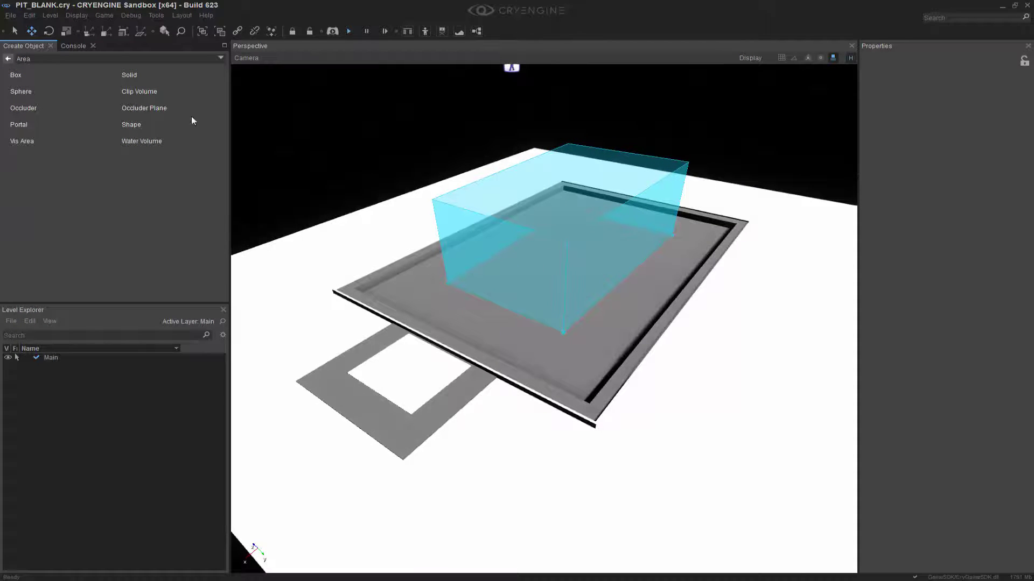
left_click(8, 58)
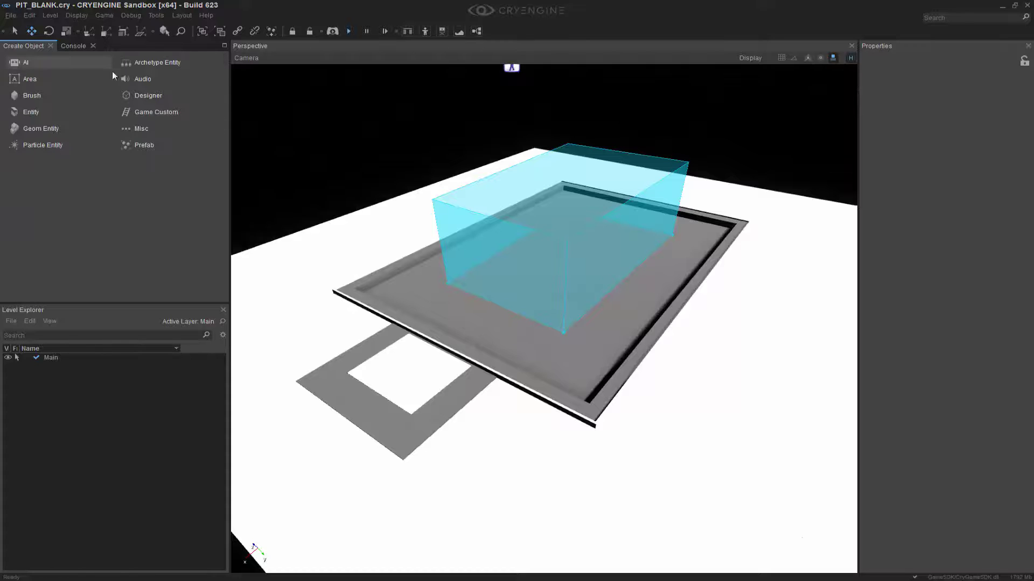
left_click(137, 79)
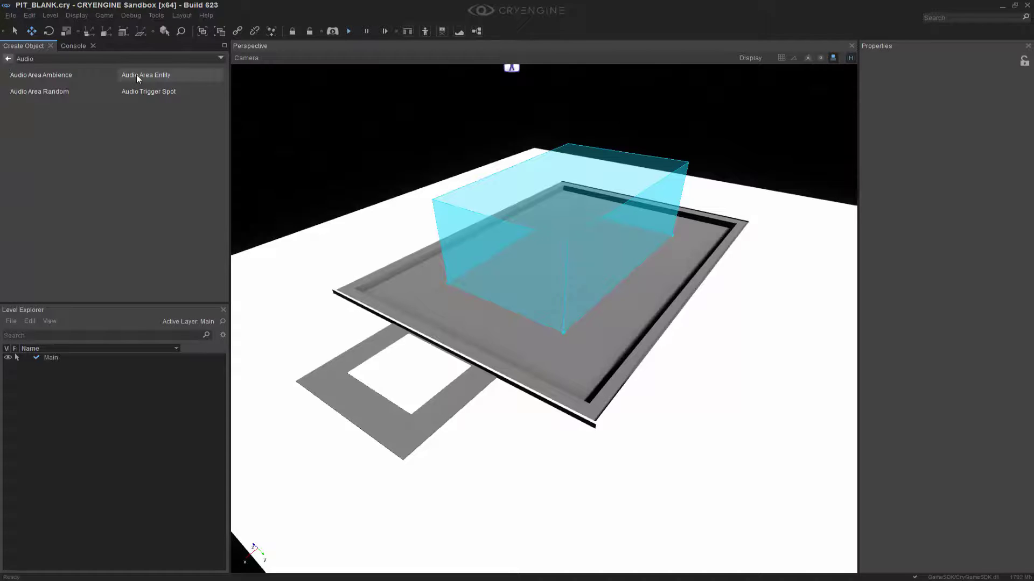
left_click(59, 76)
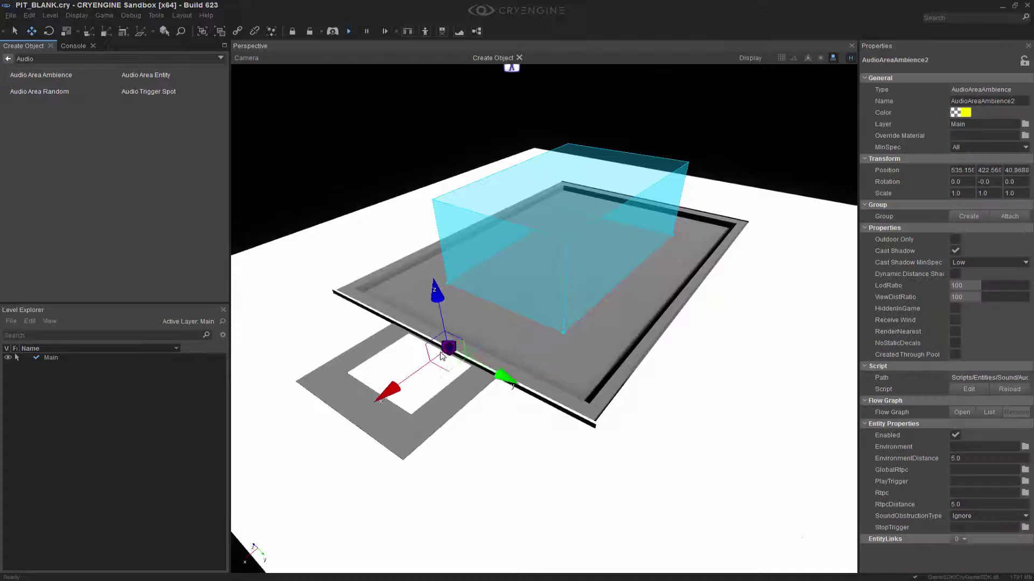
left_click(426, 359)
Rename the audio area ambience entity as AAA_AmbientSound.
middle_click_drag(517, 367, 989, 214)
key("w")
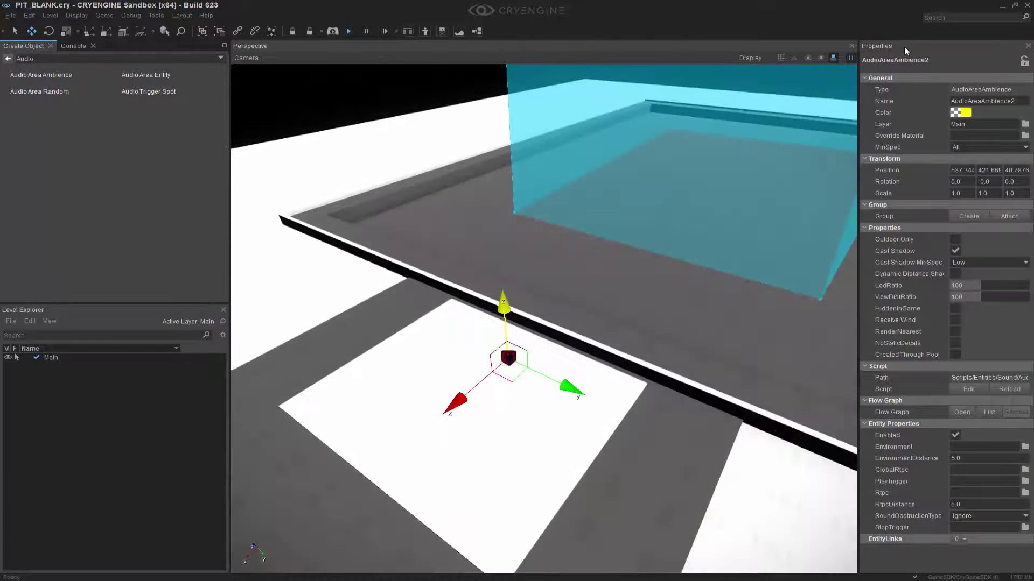
left_click(1006, 102)
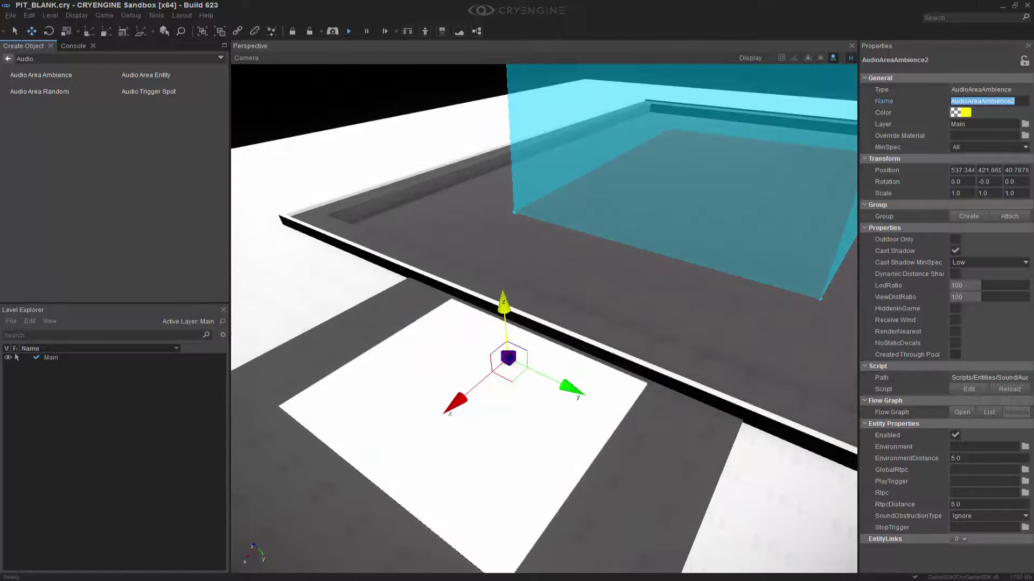
type("AAA")
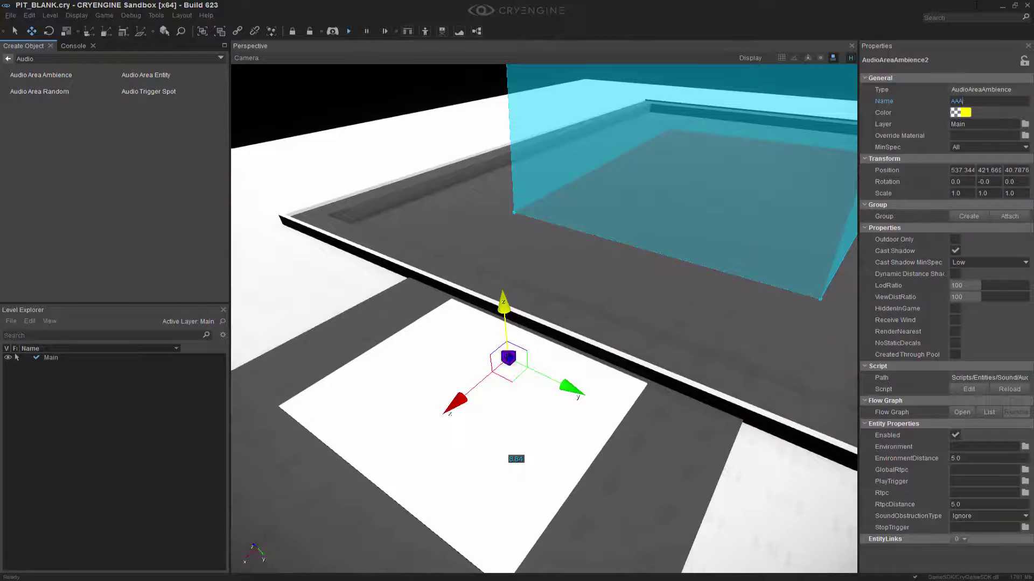
type("_AmbientSound")
Add a target entry to the AmbientShape area and pick the AAA_AmbientSound entity as its target.
right_click_drag(652, 282, 673, 202)
key("s")
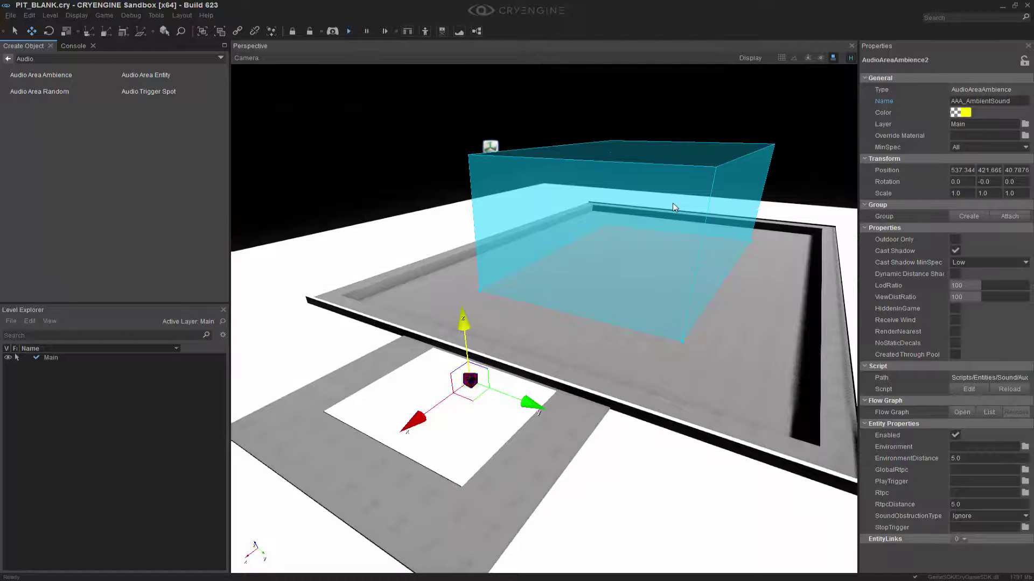
left_click(717, 156)
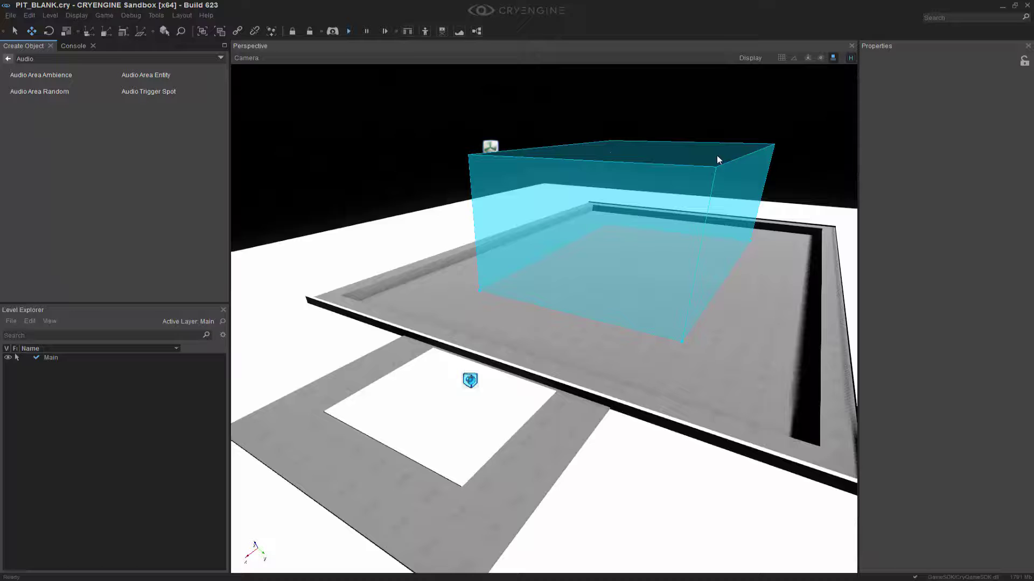
left_click(713, 301)
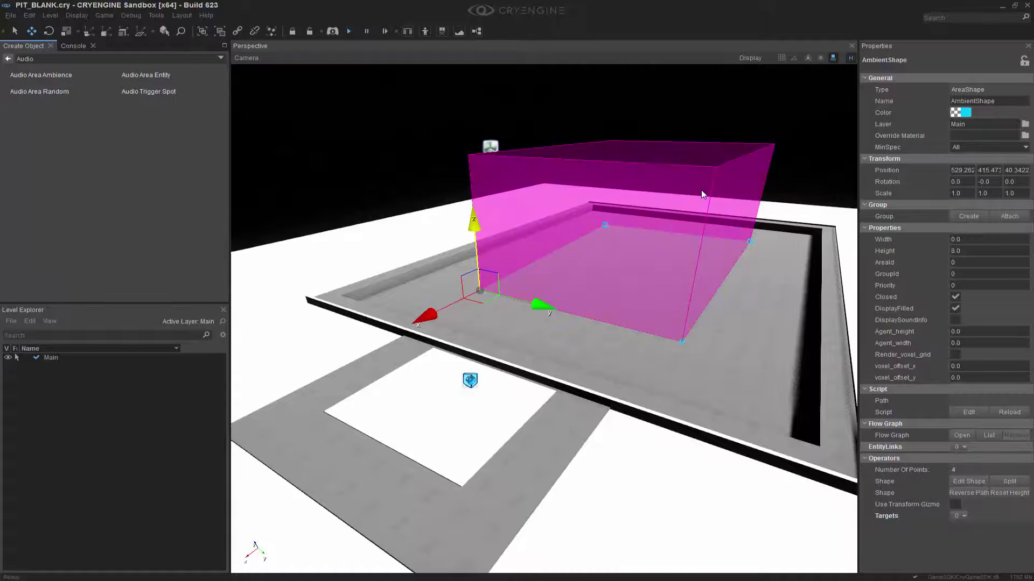
right_click_drag(700, 192, 703, 184)
middle_click_drag(703, 184, 703, 215)
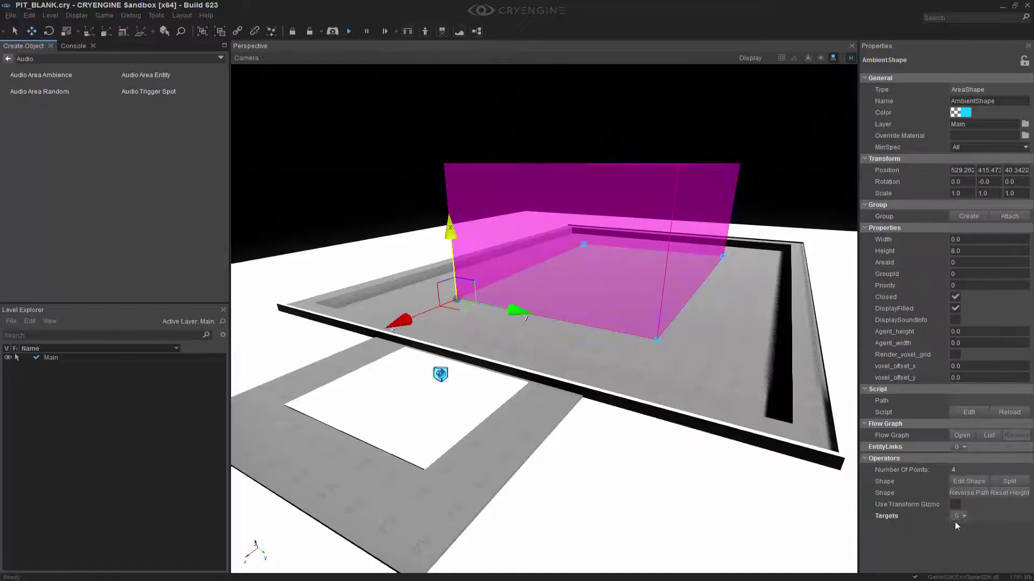
left_click(961, 514)
left_click(970, 540)
left_click(971, 539)
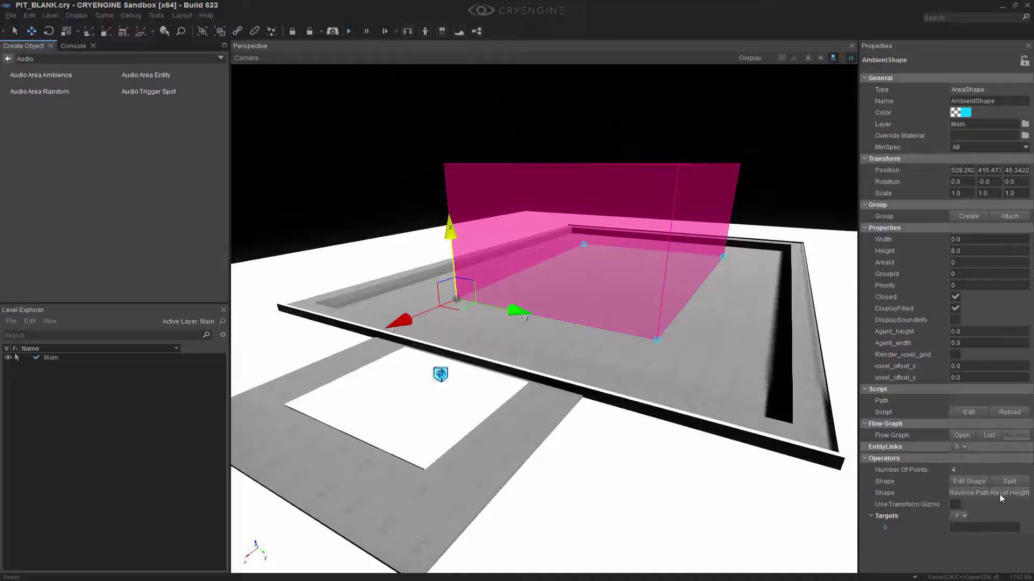
left_click(974, 527)
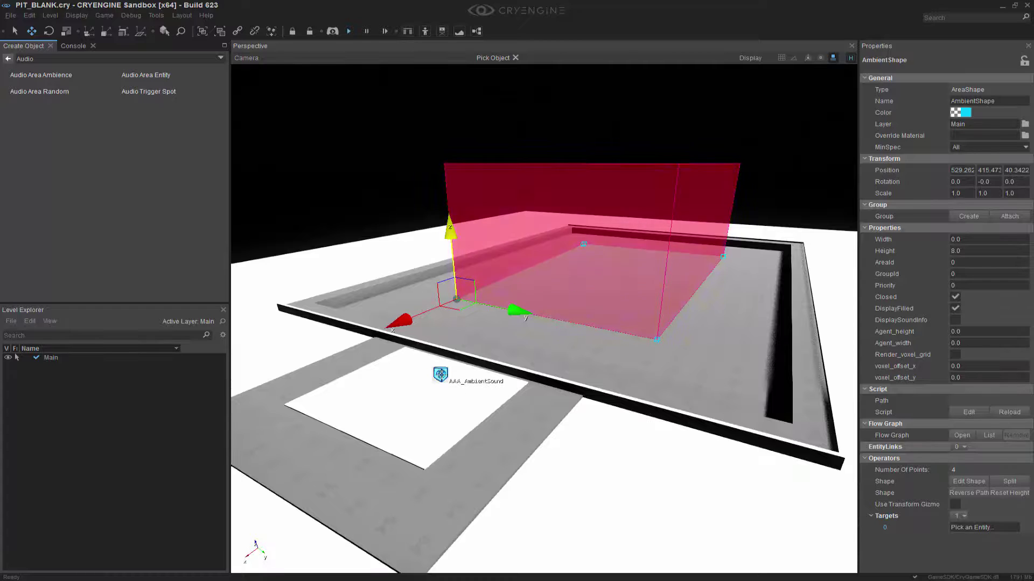
left_click(440, 374)
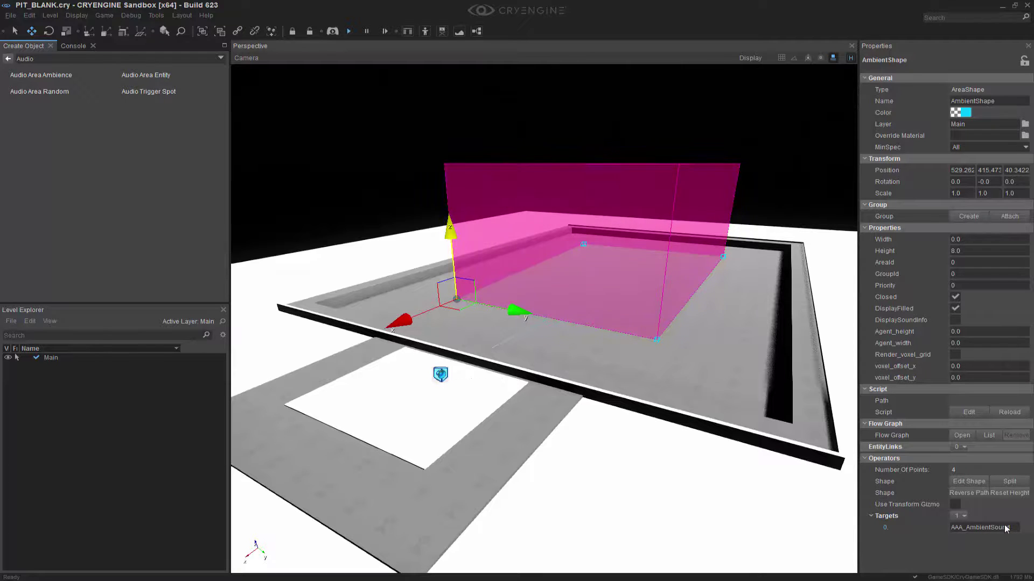
Turn off snapping to geometry and raise the AAA_AmbientSound entity to a Z position of about 45.2.
right_click_drag(645, 481, 565, 480)
middle_click_drag(565, 480, 616, 475)
right_click_drag(615, 475, 548, 384)
left_click(412, 195)
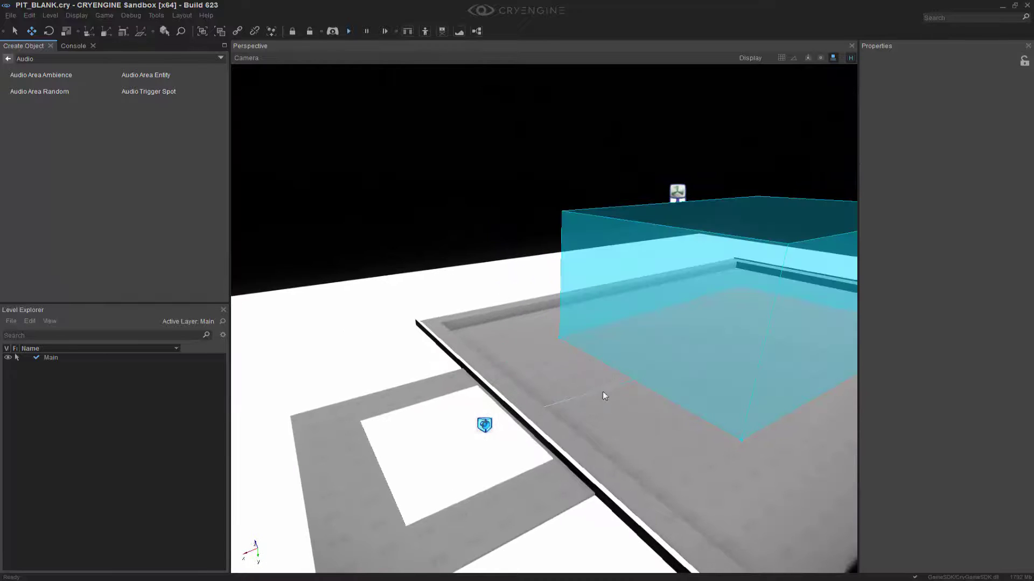
left_click(485, 425)
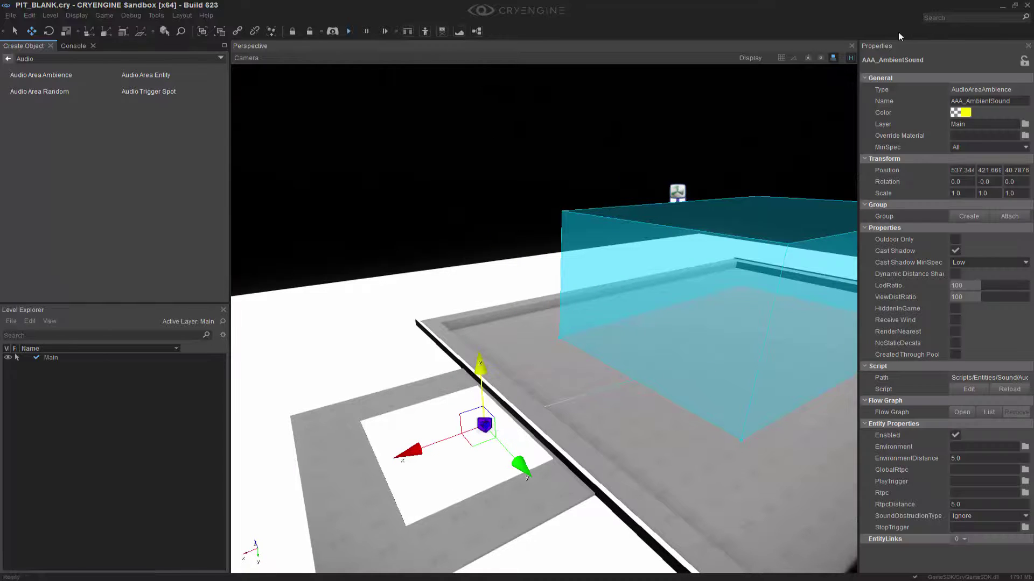
left_click(834, 59)
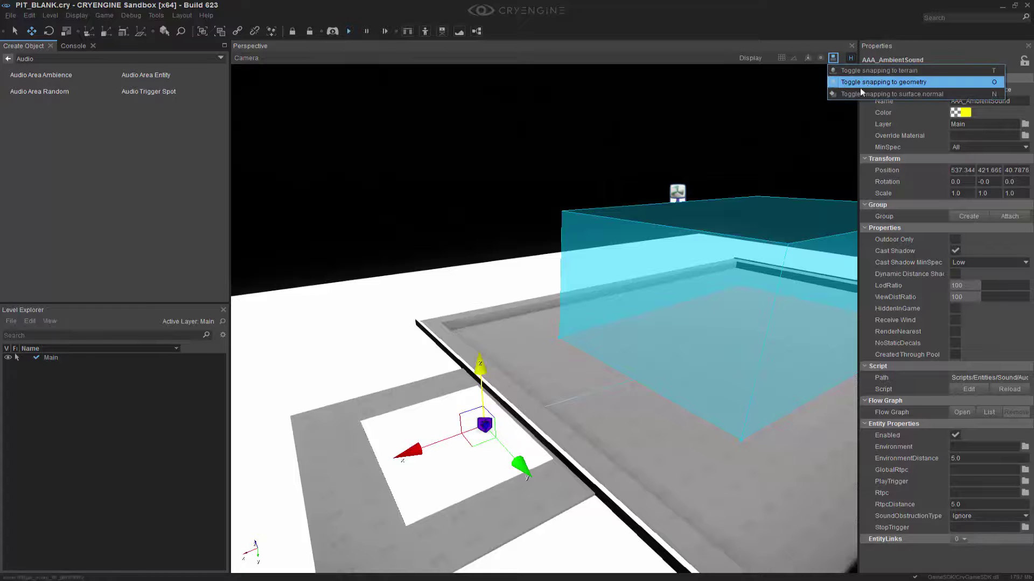
right_click_drag(492, 334, 496, 313)
left_click_drag(475, 398, 469, 290)
left_click(457, 176)
Select the AAA_AmbientSound entity and set its Environment to forest from the g_atl_environments folder.
middle_click_drag(568, 307, 502, 262)
scroll(568, 307, "down", 2)
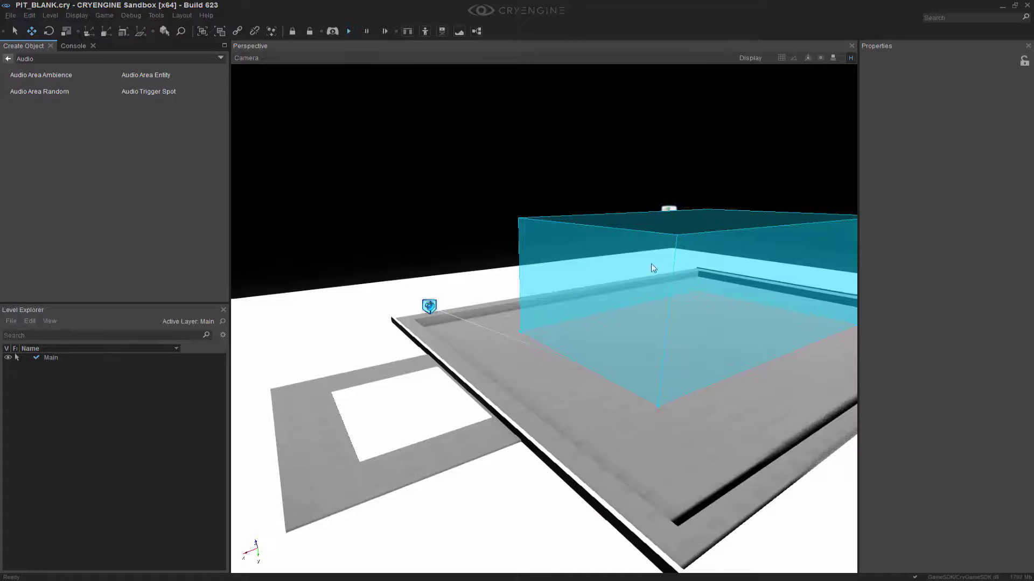
right_click_drag(604, 265, 526, 314)
middle_click_drag(526, 314, 689, 136)
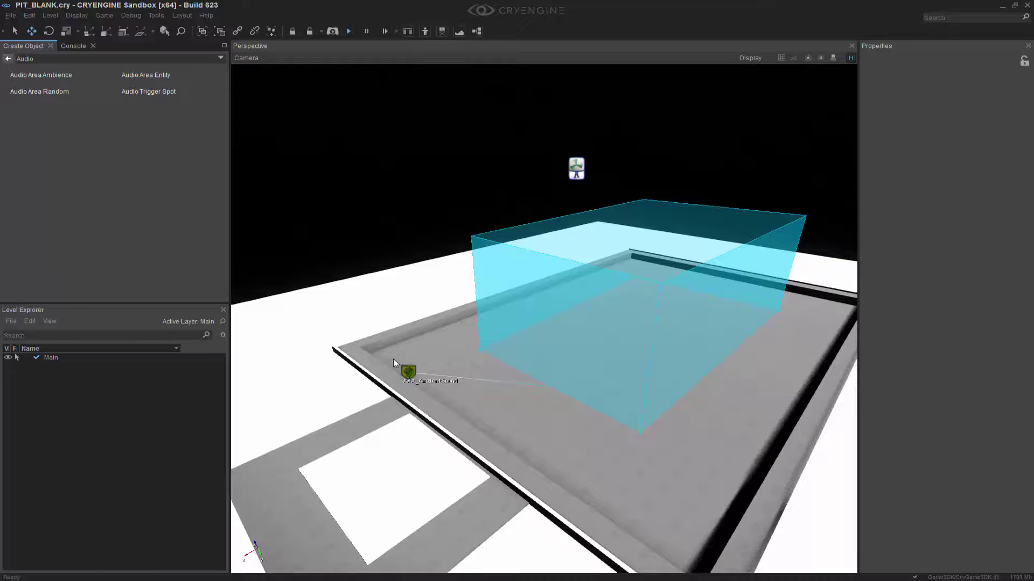
left_click(408, 373)
right_click_drag(405, 352, 401, 331)
middle_click_drag(430, 366, 421, 415)
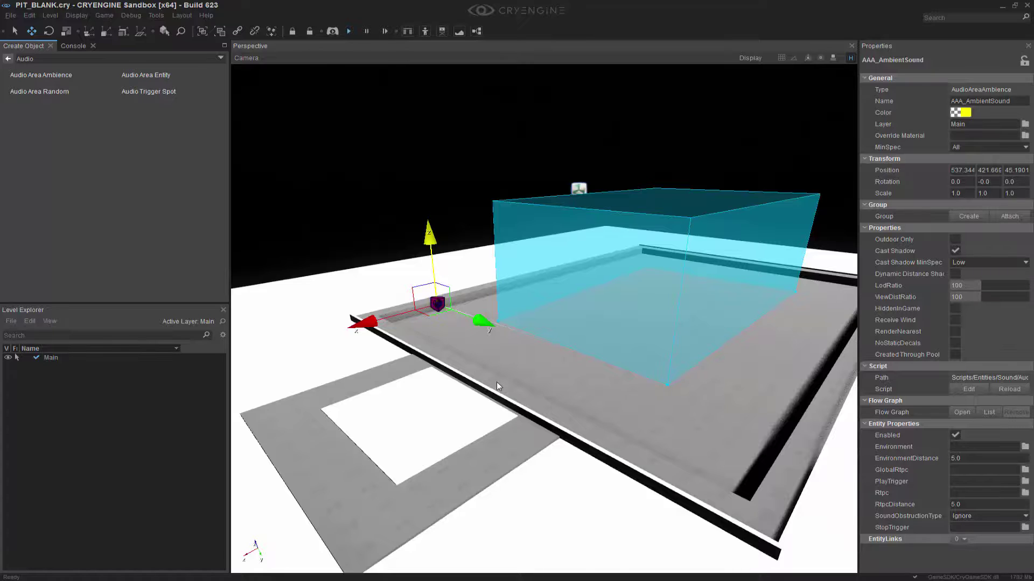
left_click(1026, 447)
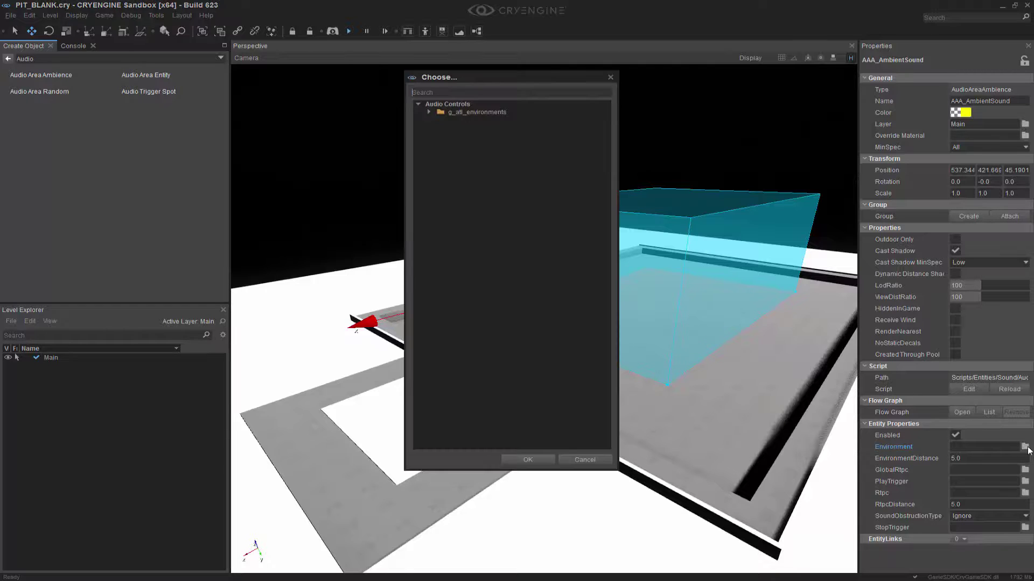
left_click(429, 112)
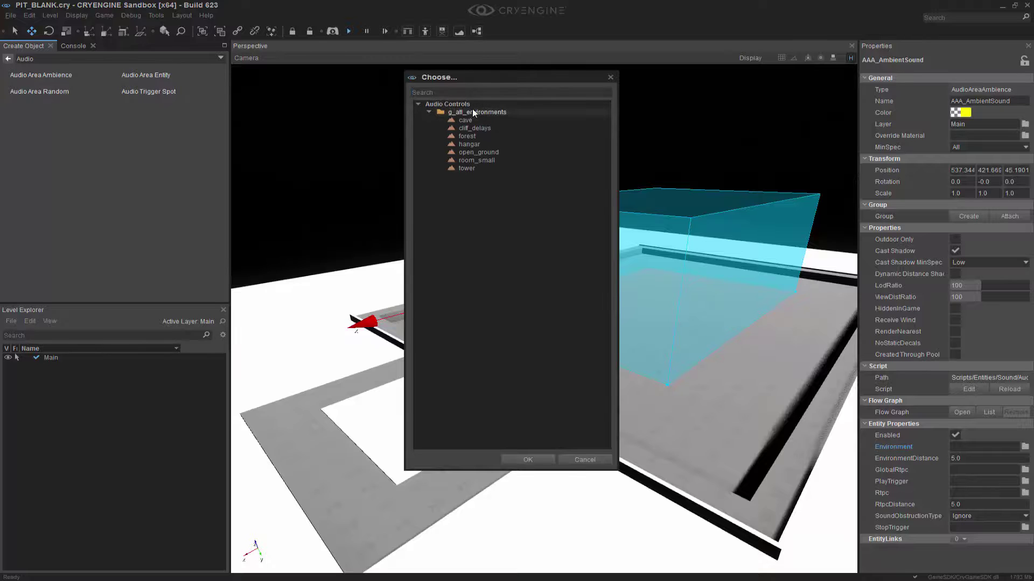
left_click(477, 136)
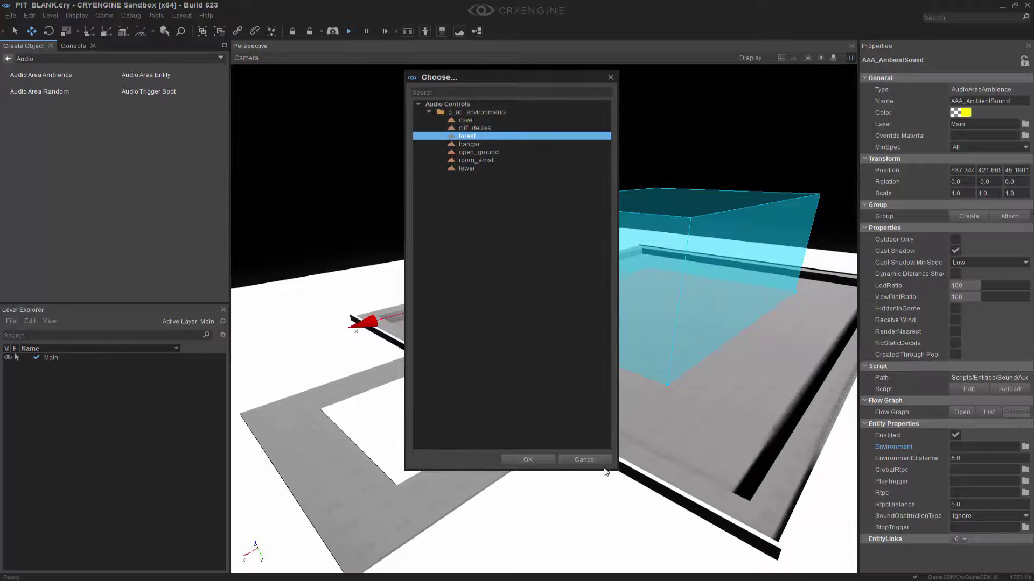
left_click(540, 460)
Set the entity's PlayTrigger to Play_l_global_amb_cave_mysterious from the l_global_amb folder.
right_click_drag(621, 409, 635, 380)
middle_click_drag(635, 380, 631, 409)
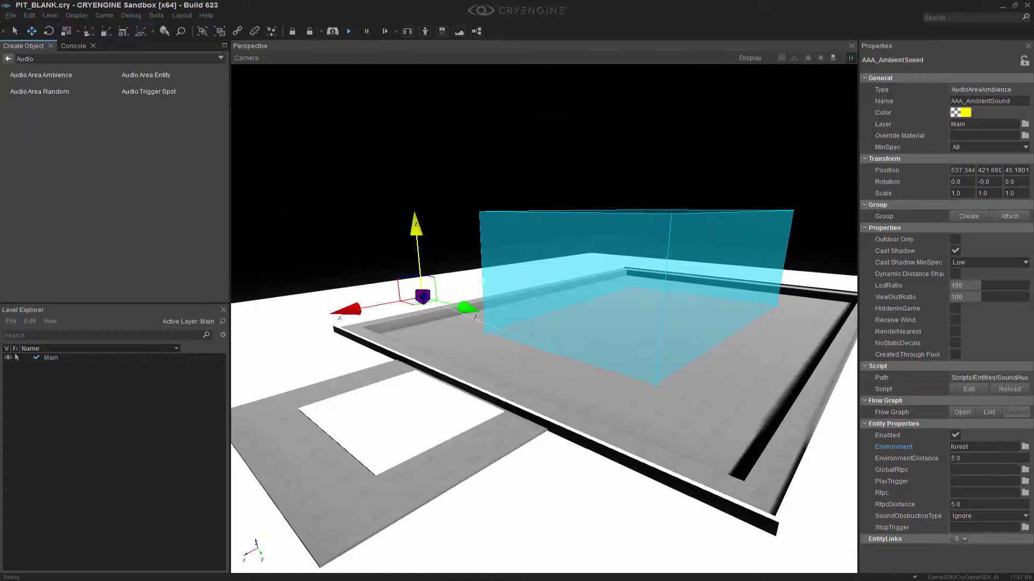
left_click(1025, 481)
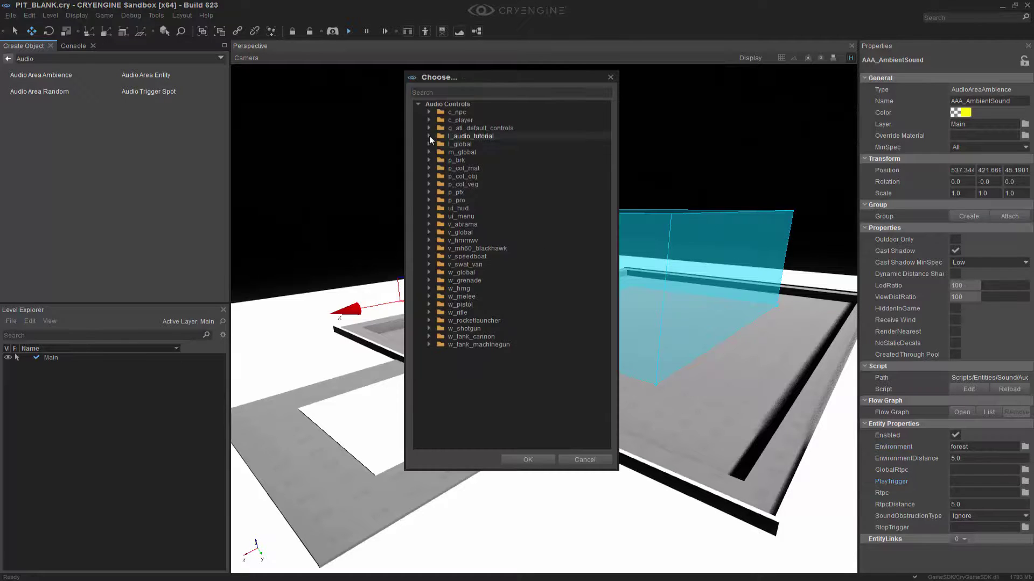
left_click(431, 147)
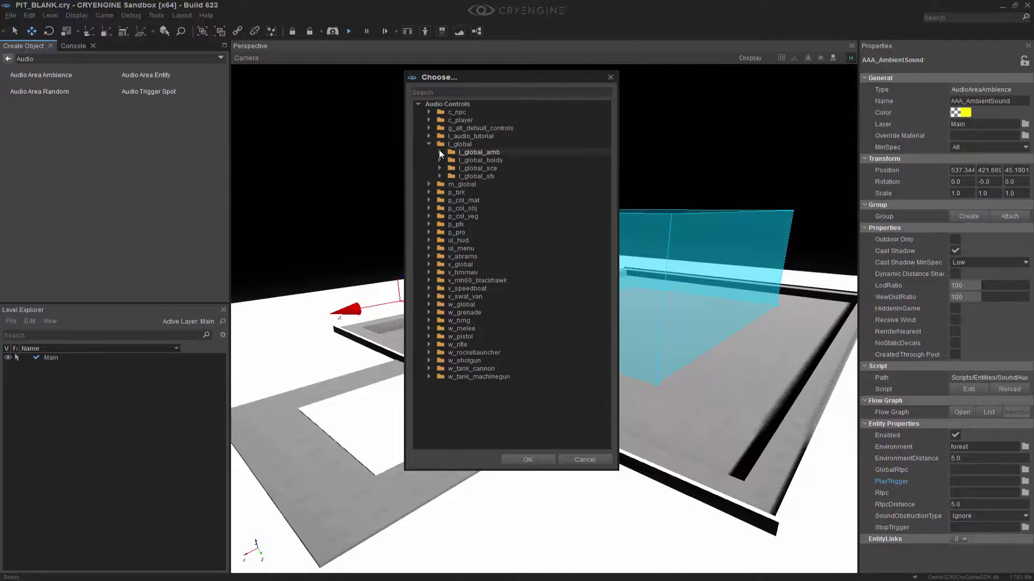
left_click(438, 151)
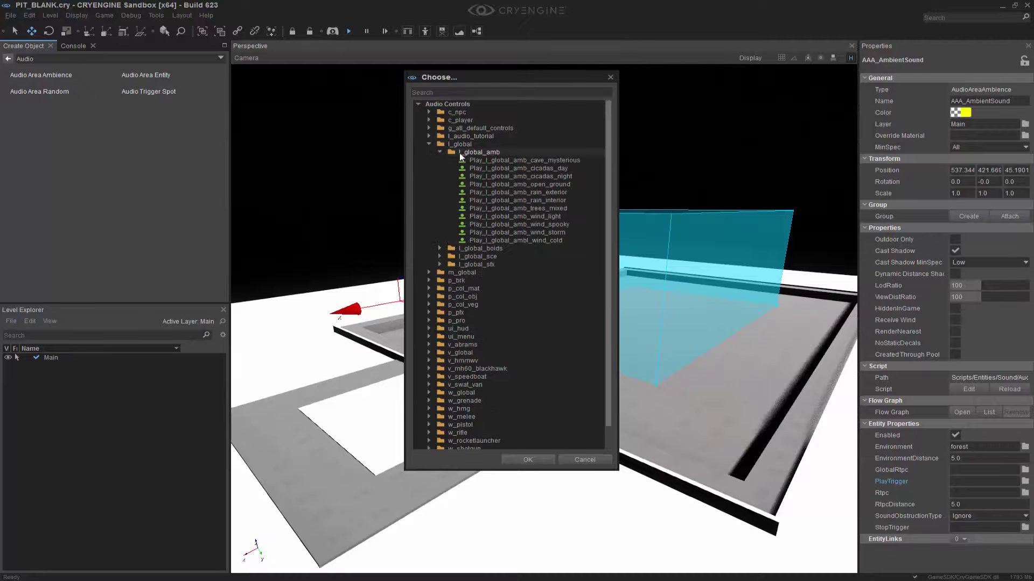
left_click(547, 160)
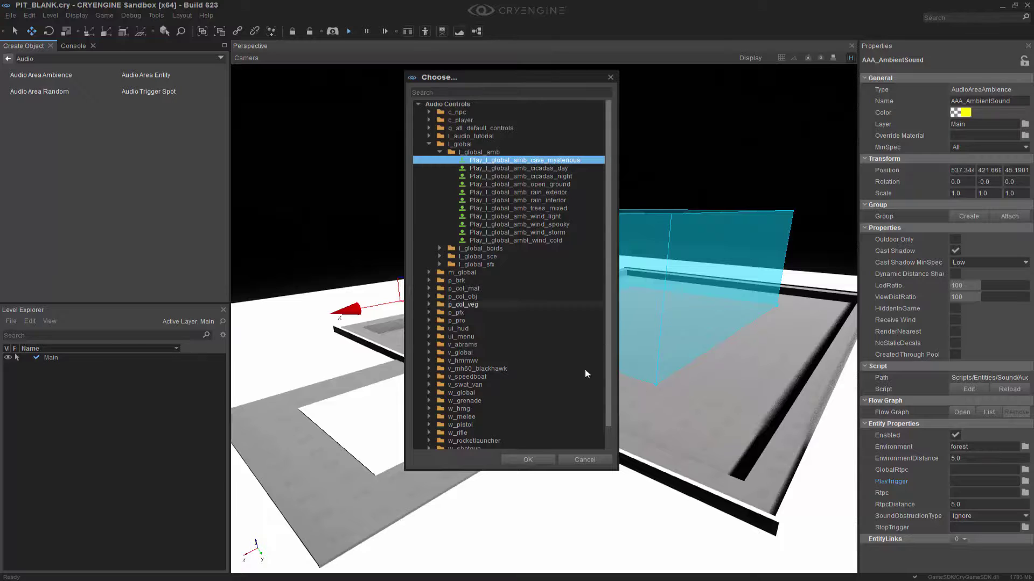
left_click(543, 461)
Set the entity's Rtpc to area_fade_distance from the environment folder of g_atl_rtpcs.
mouse_move(626, 429)
right_mouse_down()
mouse_move(608, 405)
mouse_move(626, 429)
right_mouse_up()
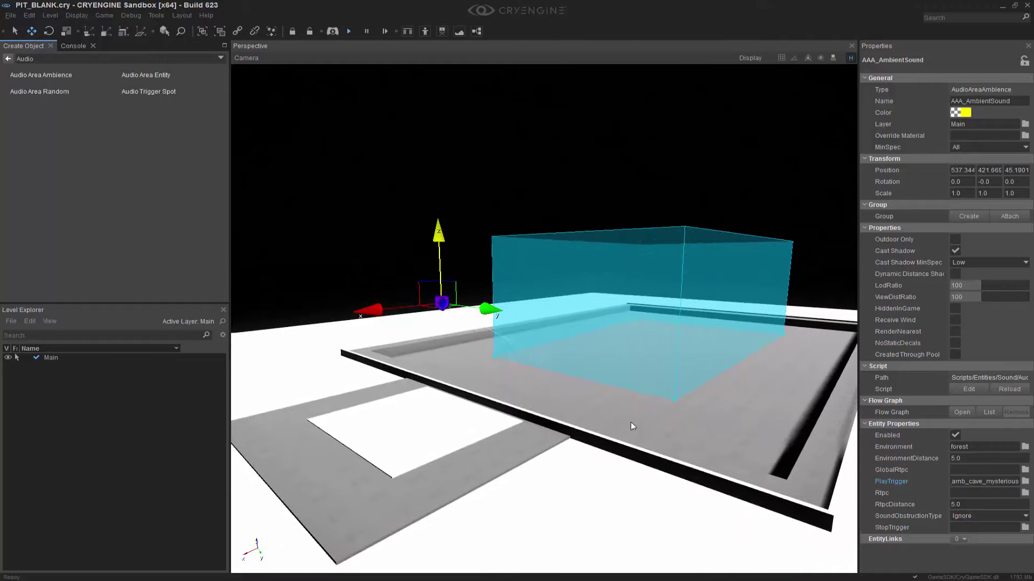
left_click(1025, 494)
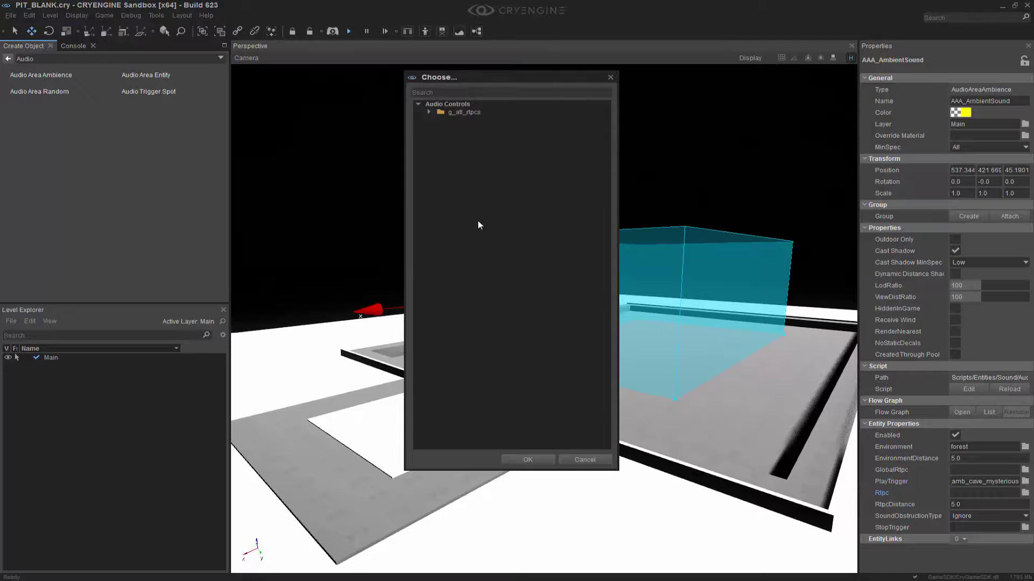
left_click(428, 111)
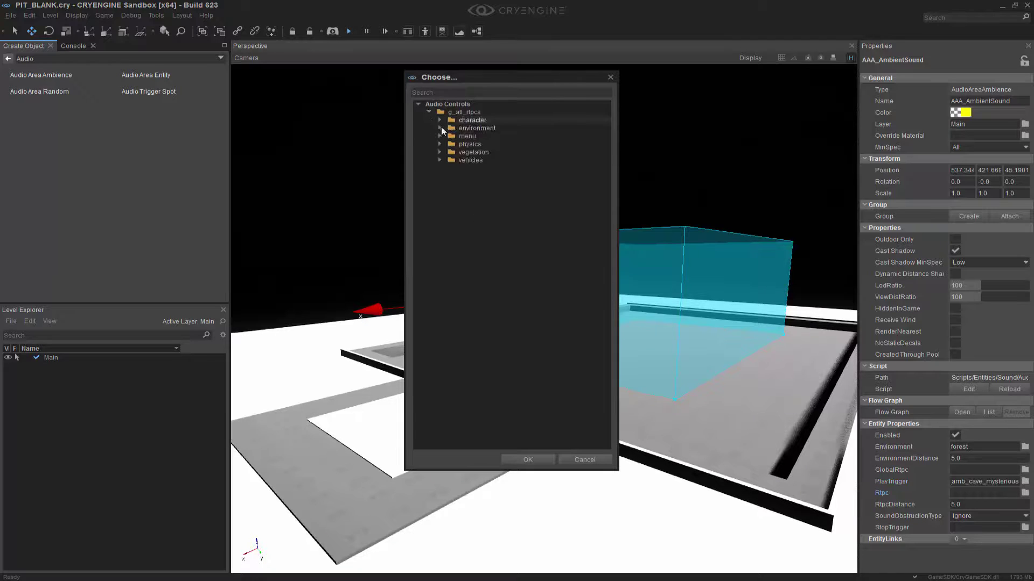
left_click(440, 129)
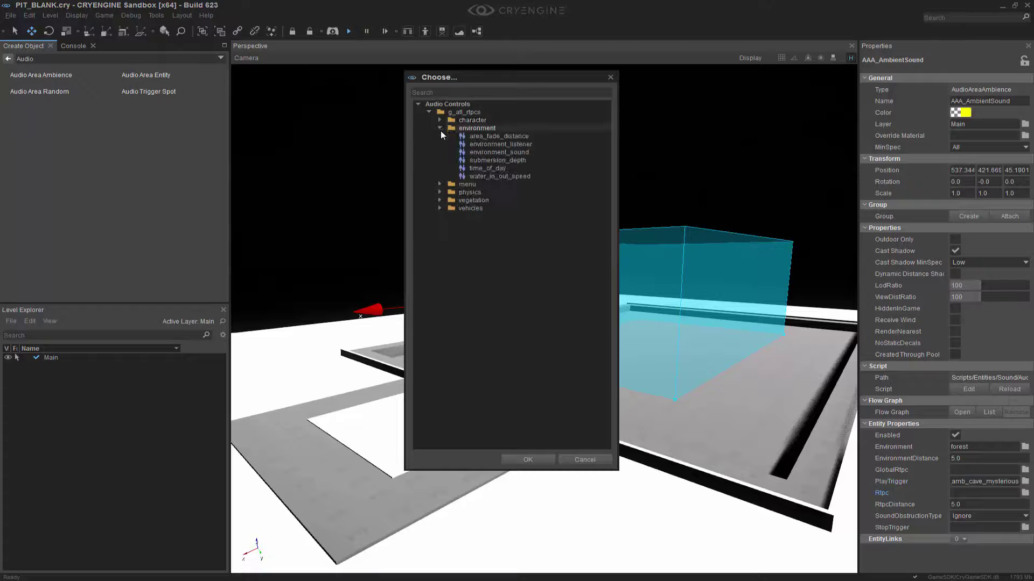
double_click(503, 136)
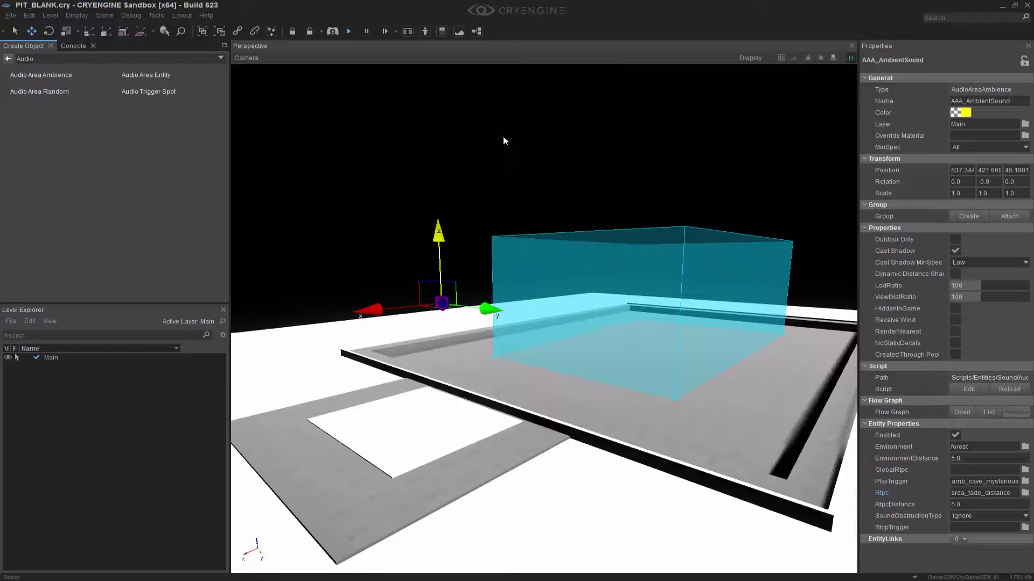
Deselect the entity and turn on the audio debug display with the s_DrawAudioDebug console variable.
middle_click_drag(583, 156, 635, 249)
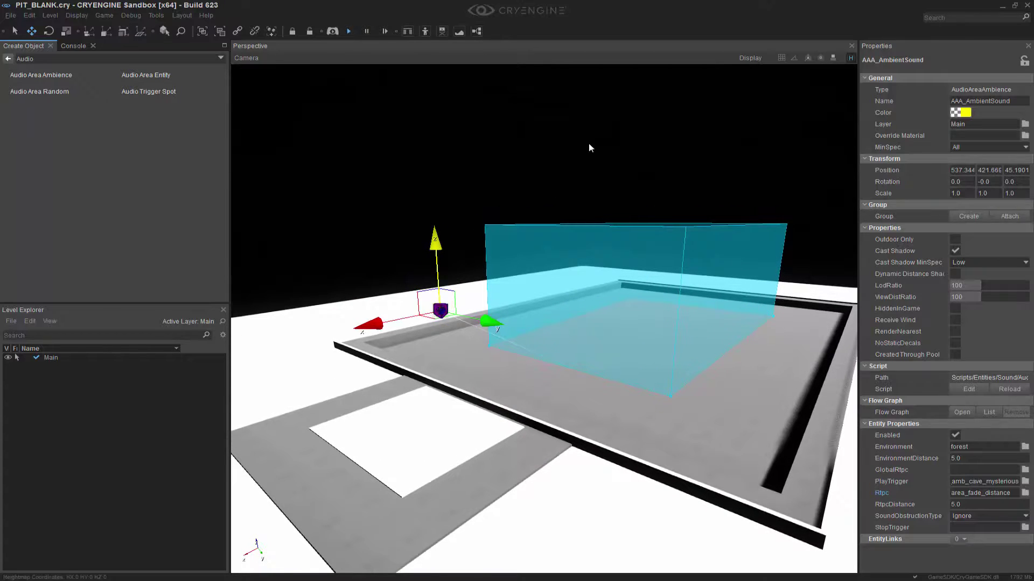
left_click(589, 148)
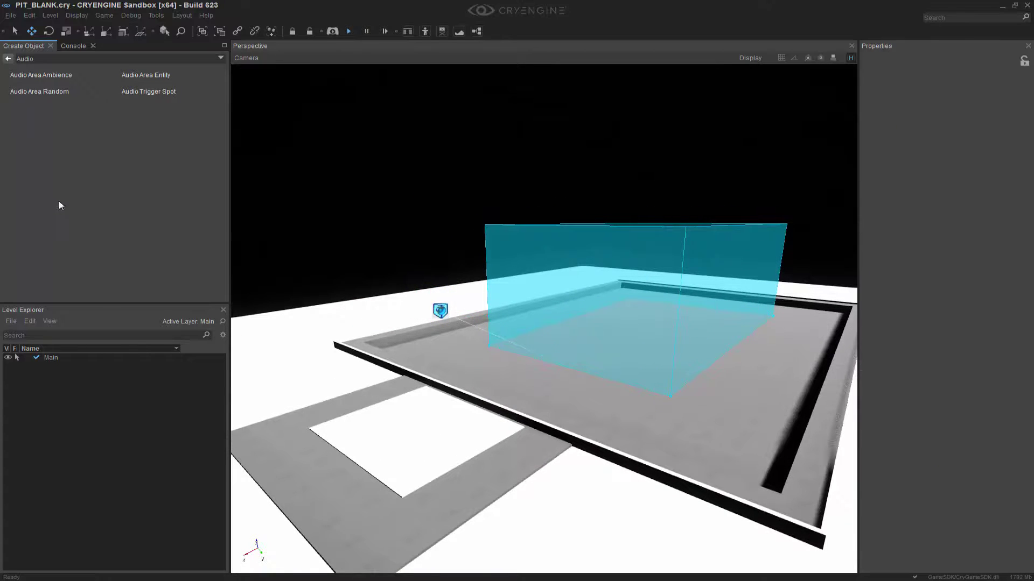
left_click(71, 47)
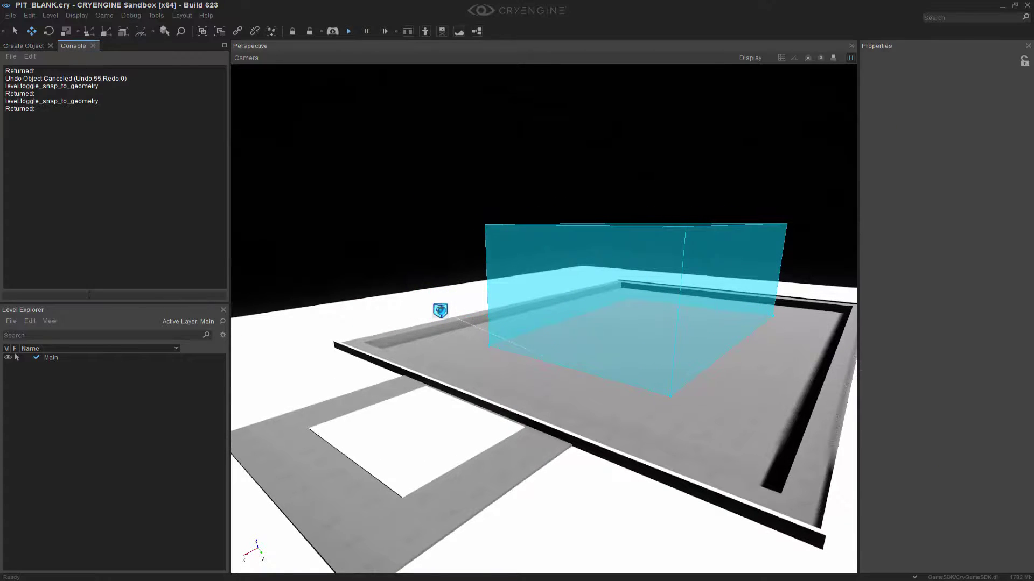
type("Drawau")
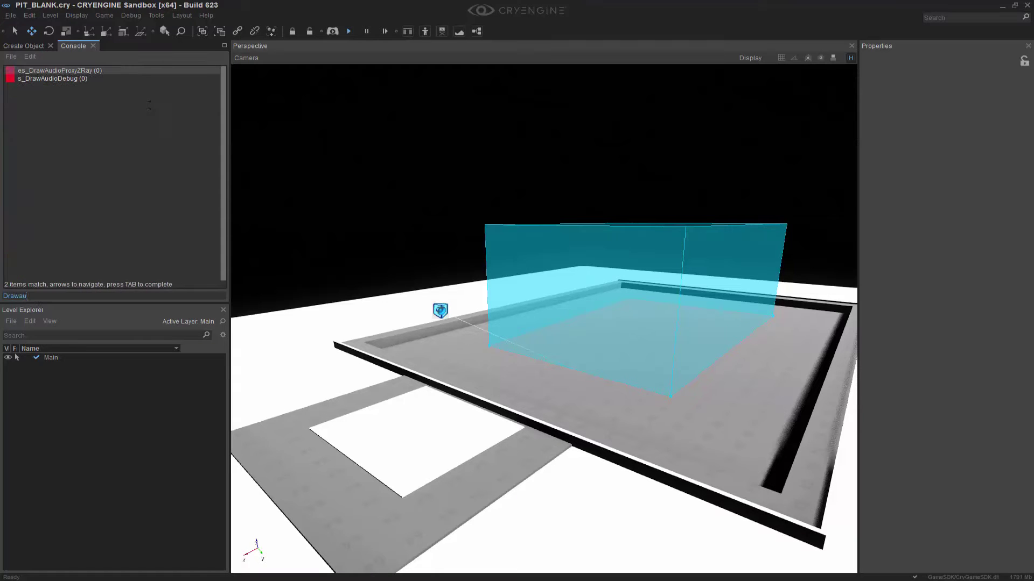
key("Down")
key("Tab")
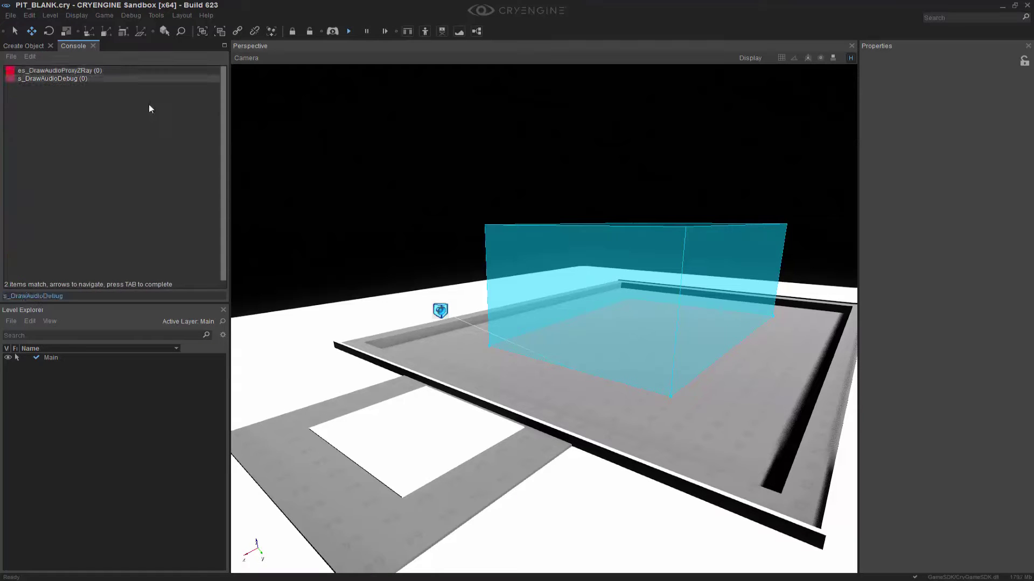
key("Return")
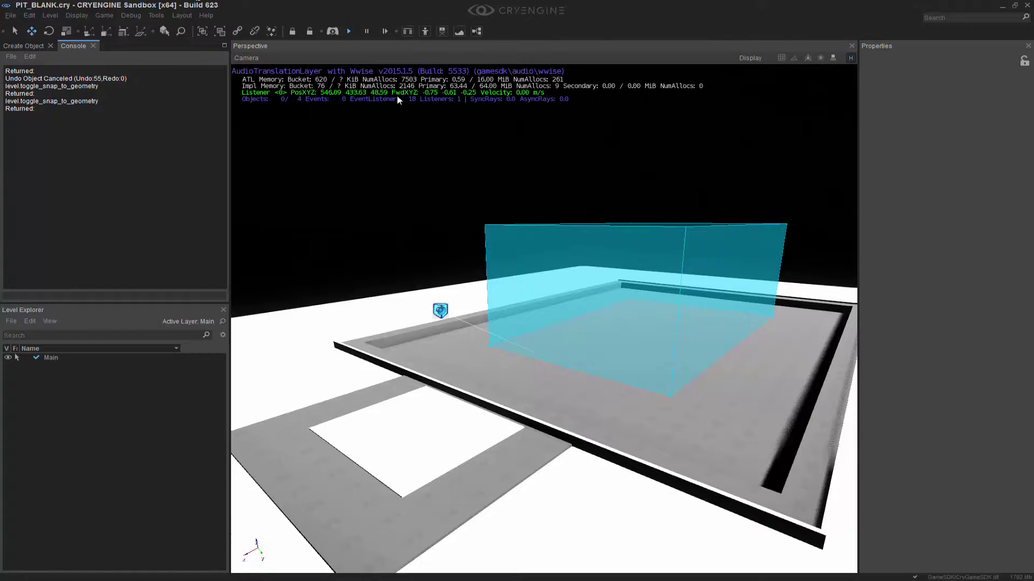
Position the camera near ground level in front of the area shape, facing it, and enter game mode.
right_click_drag(418, 111, 764, 253)
key("a")
key("w")
middle_click_drag(682, 266, 612, 330)
right_click_drag(682, 265, 673, 222)
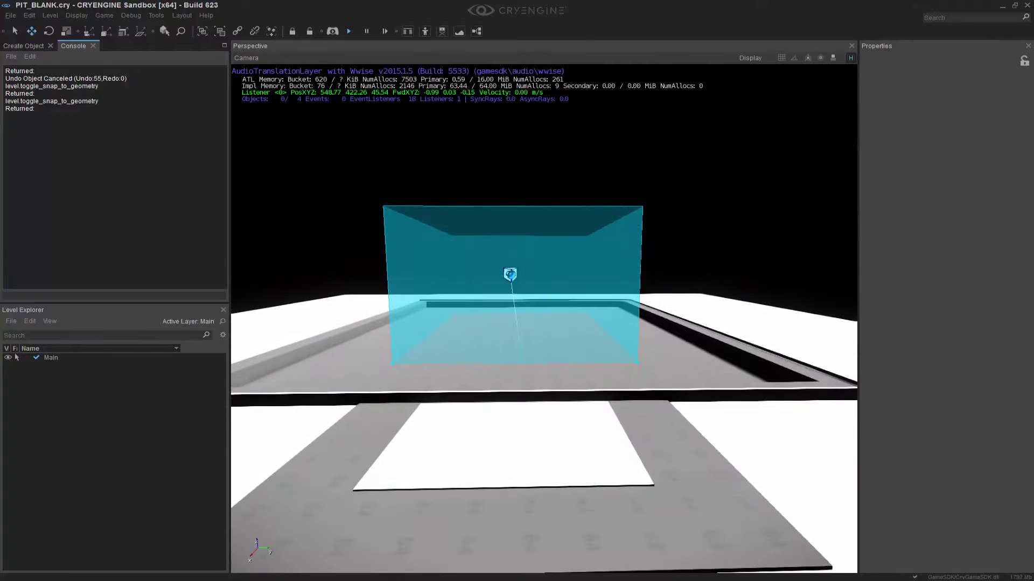
middle_click_drag(551, 295, 551, 328)
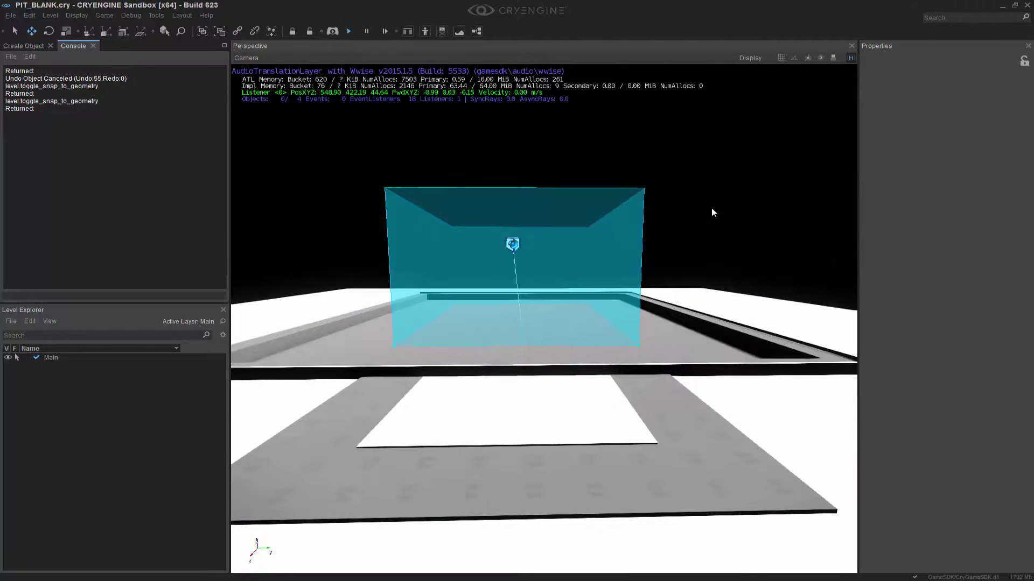
middle_click_drag(609, 260, 609, 318)
right_click_drag(609, 261, 555, 174)
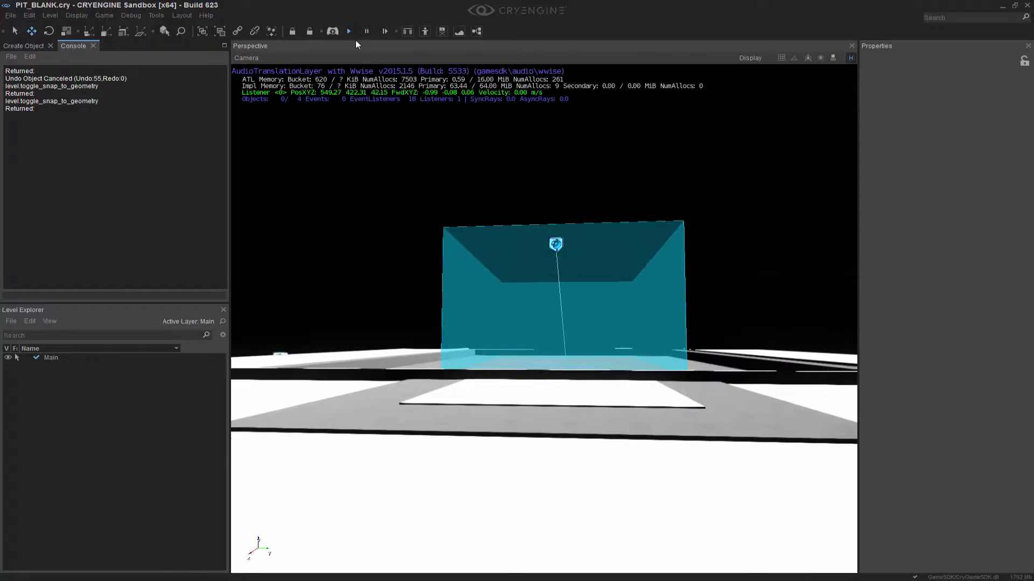
left_click(333, 30)
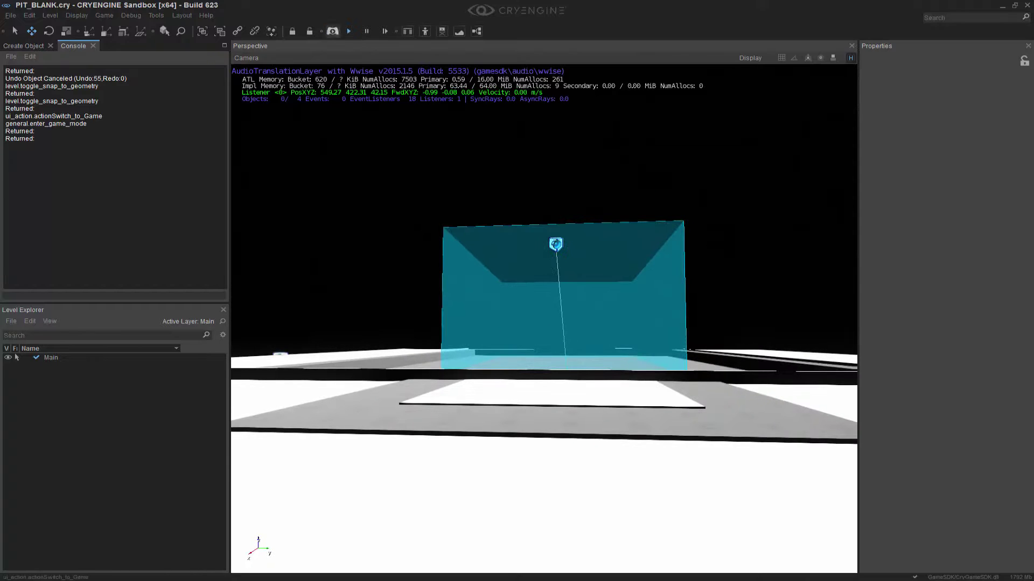
Walk the player in and out of the ambient area to test its sound, and exit game mode.
key("shift+w")
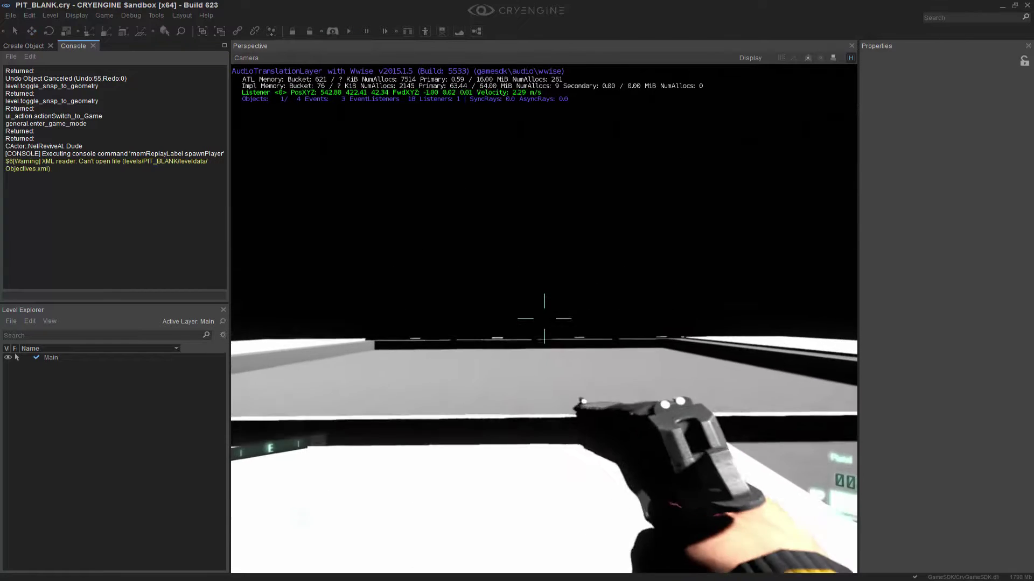
key("w")
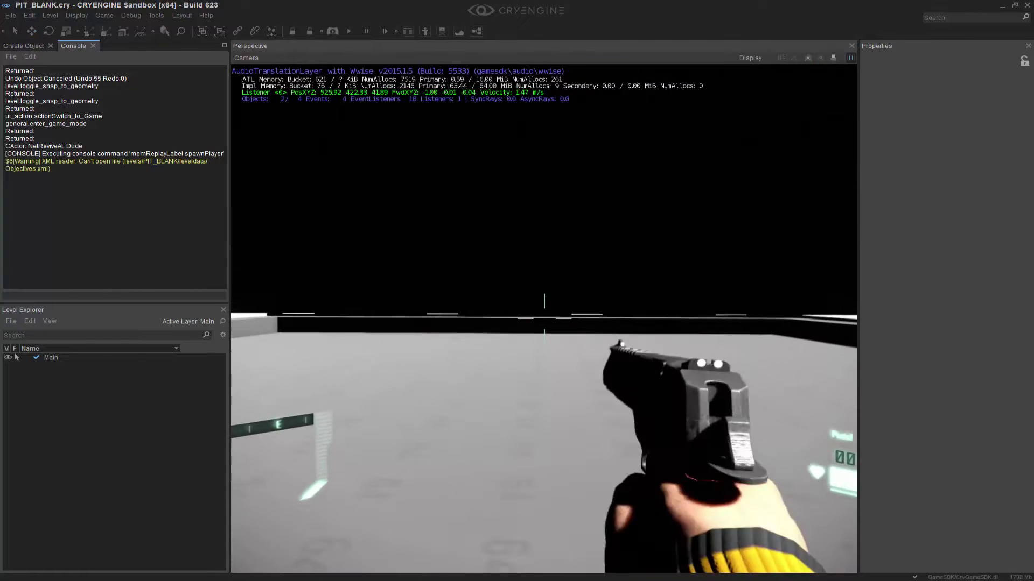
key("s")
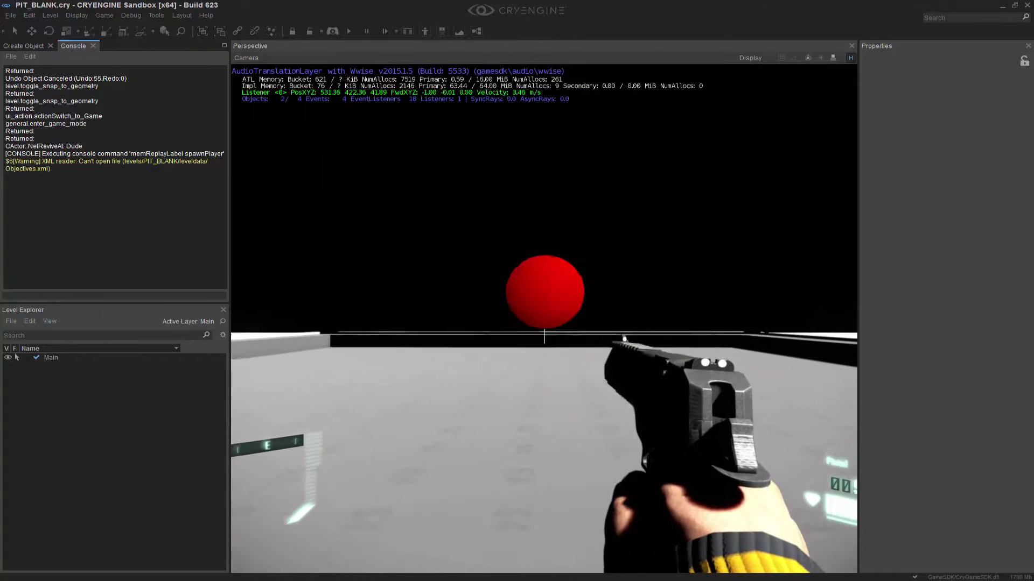
key("d")
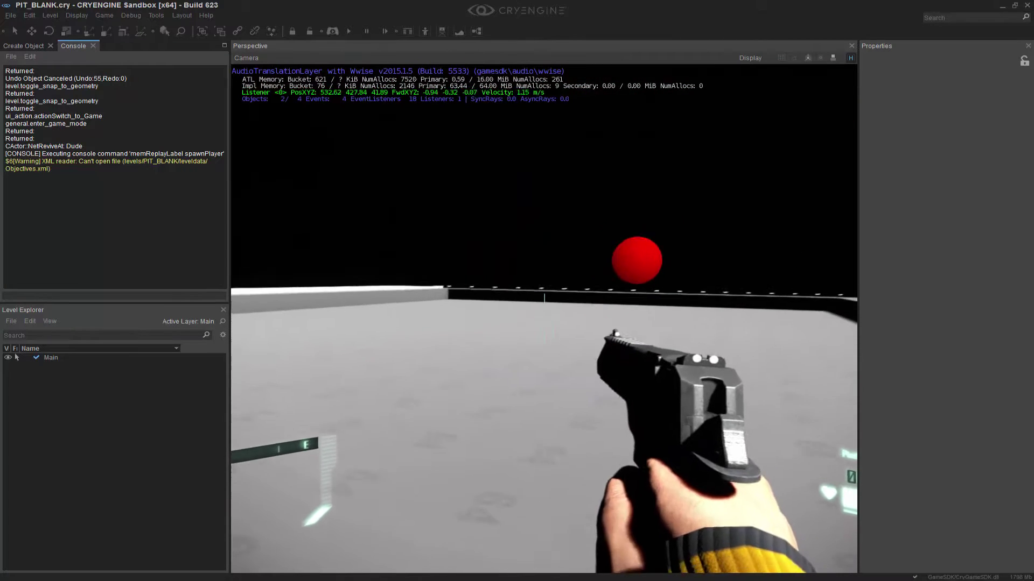
key("w")
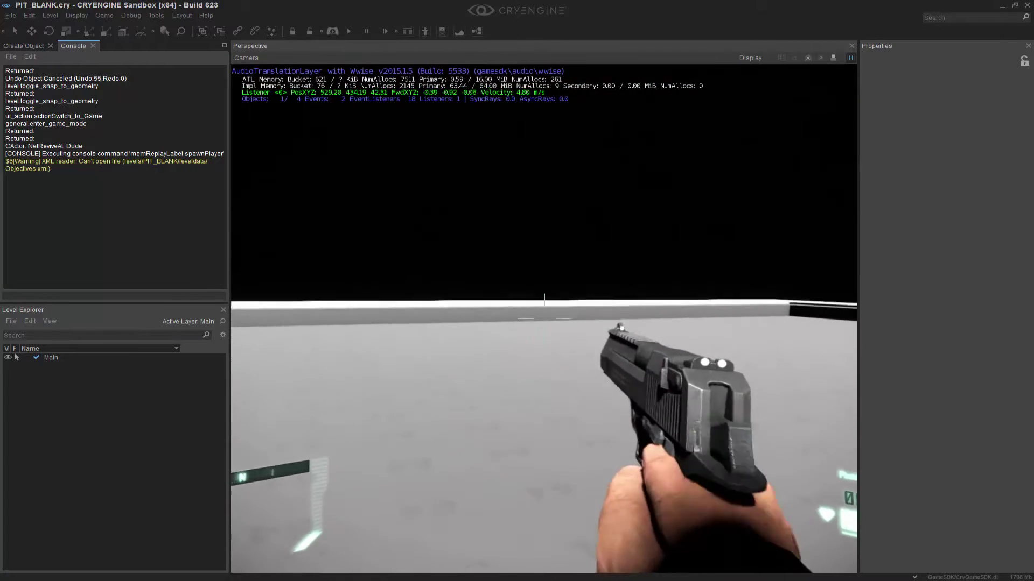
key("s")
key("a")
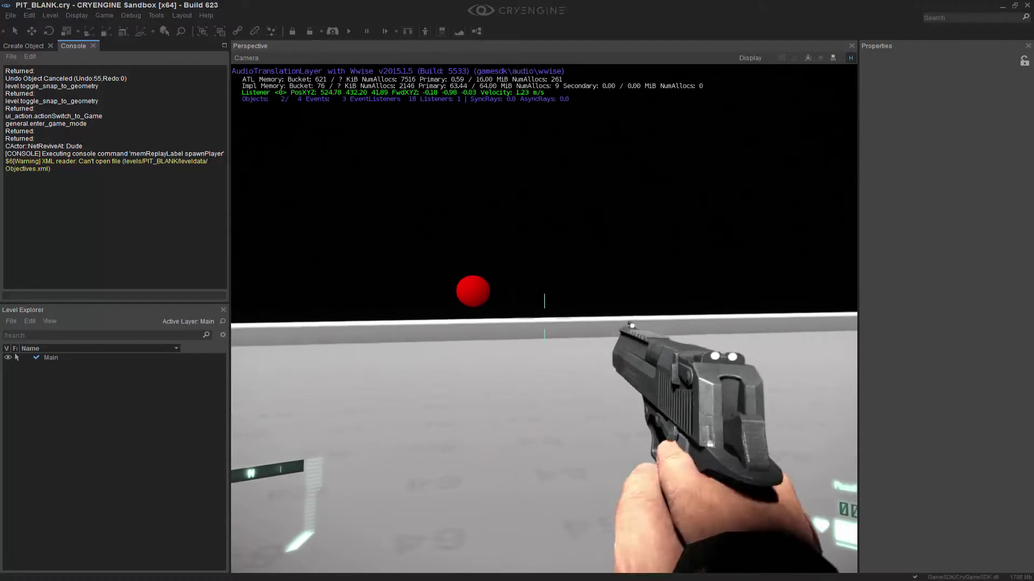
key("w")
key("a")
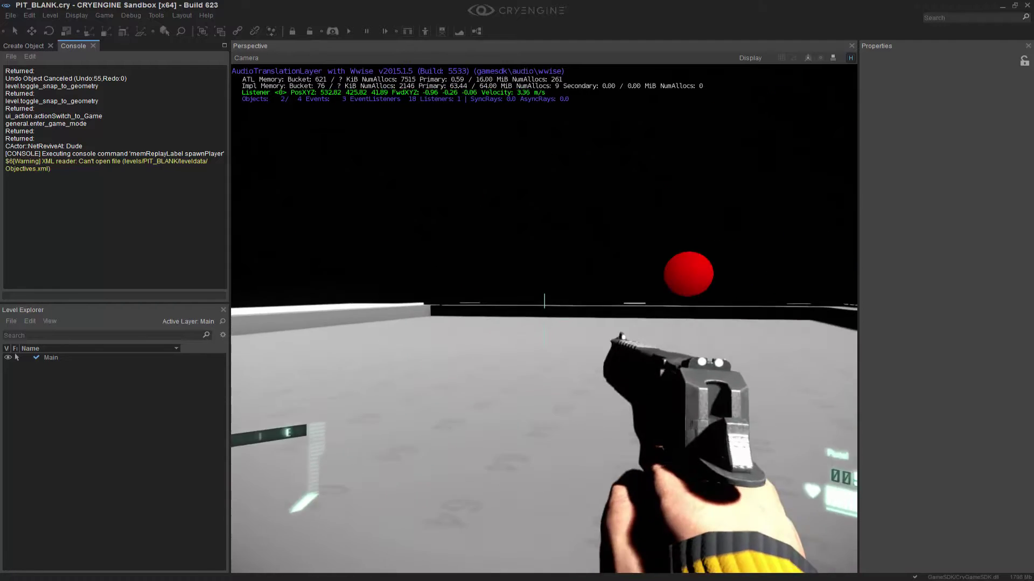
key("s")
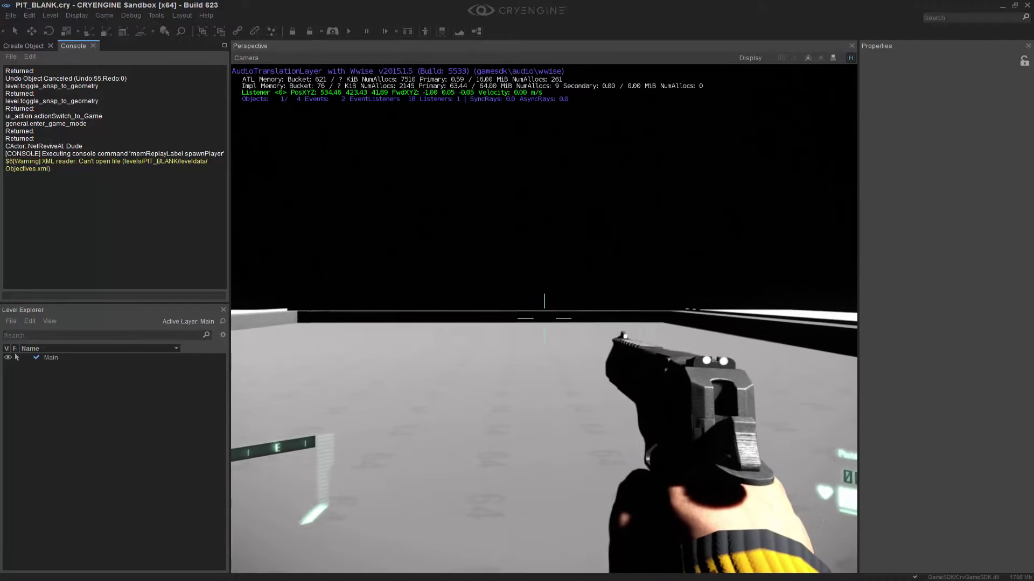
key("space")
key("s")
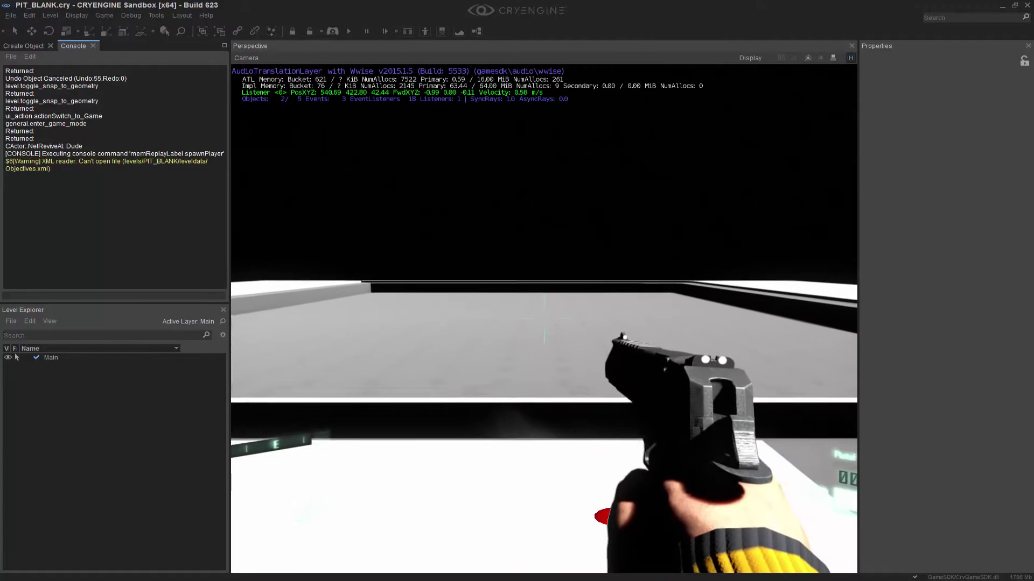
key("Escape")
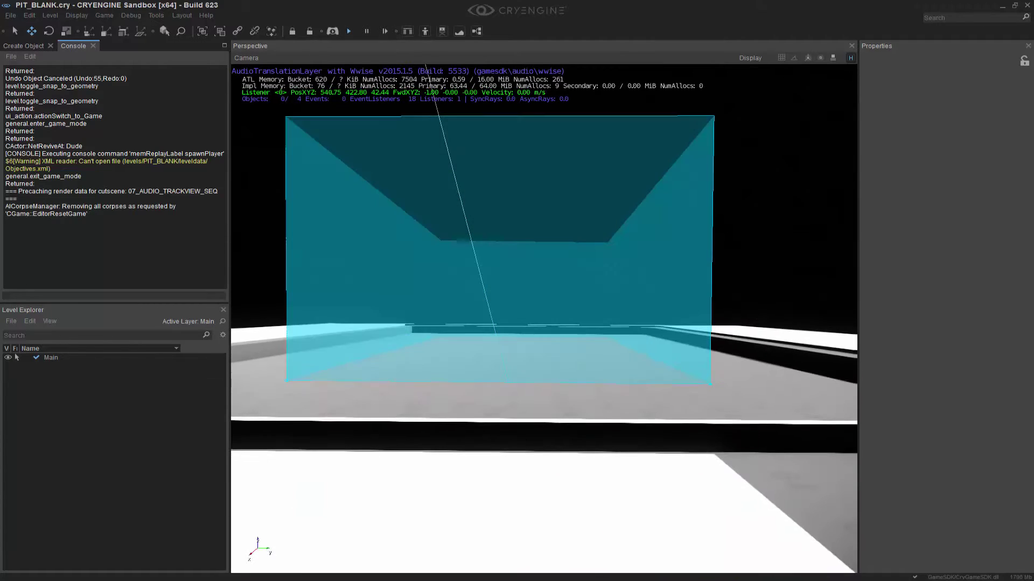
middle_click_drag(638, 446, 634, 434)
right_click_drag(634, 434, 647, 430)
key("s")
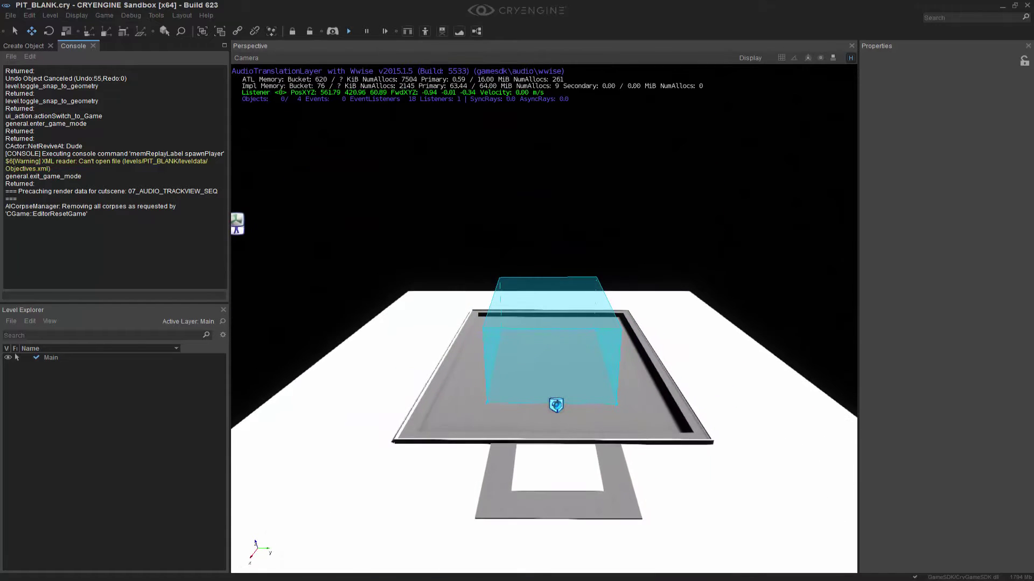
middle_click_drag(650, 432, 658, 438)
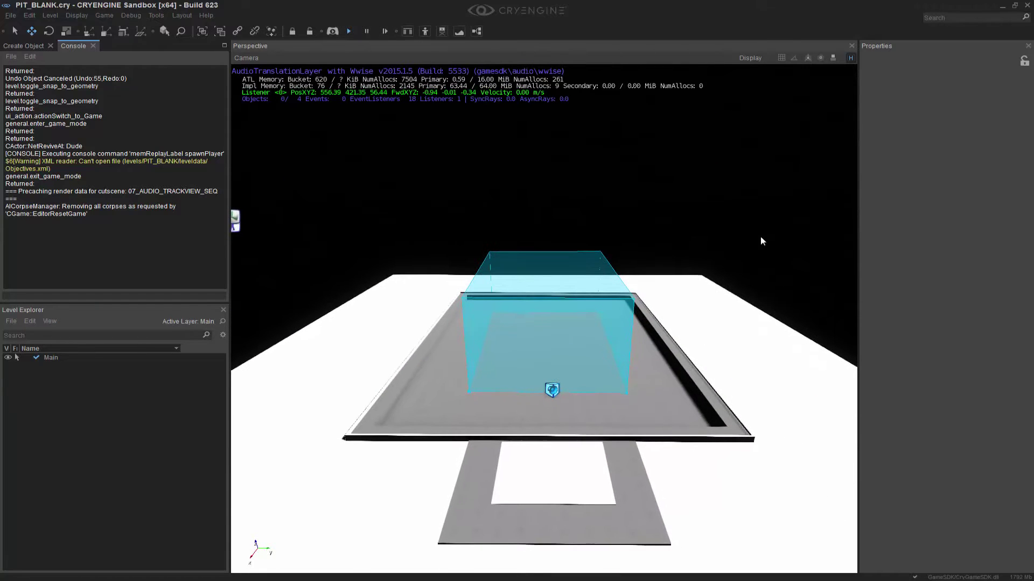